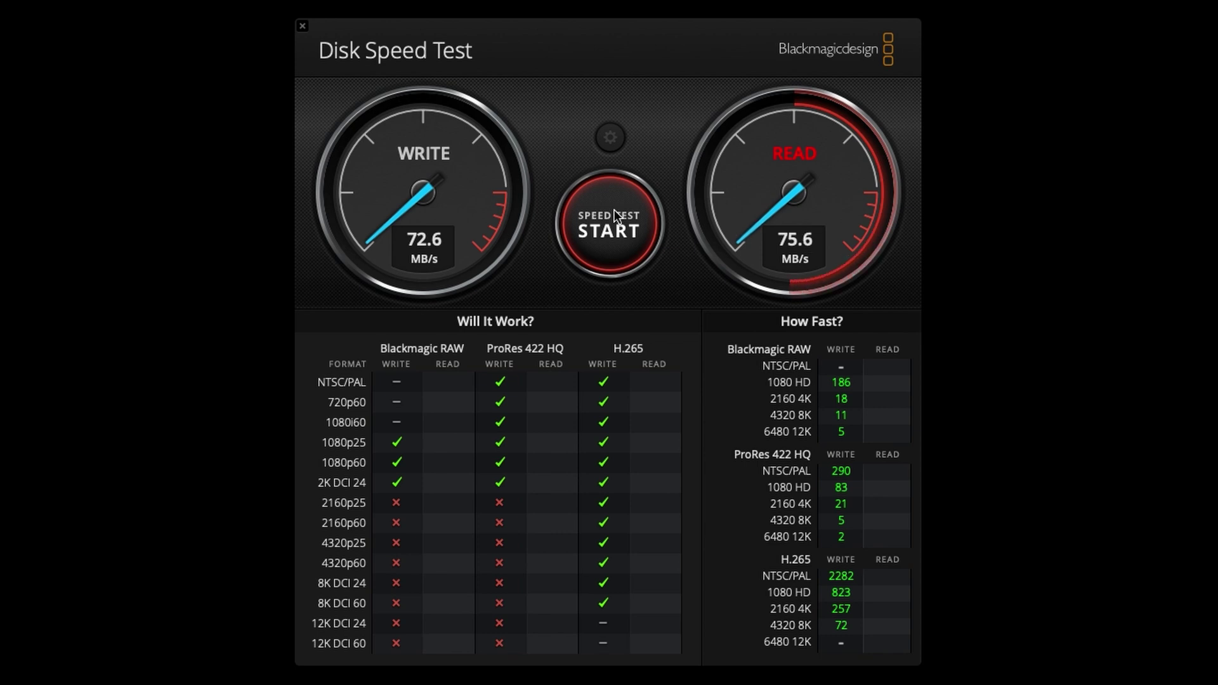
# Stop the Disk Speed Test benchmark at 72.6 MB/s write and 75.8 MB/s read
pyautogui.click(615, 208)
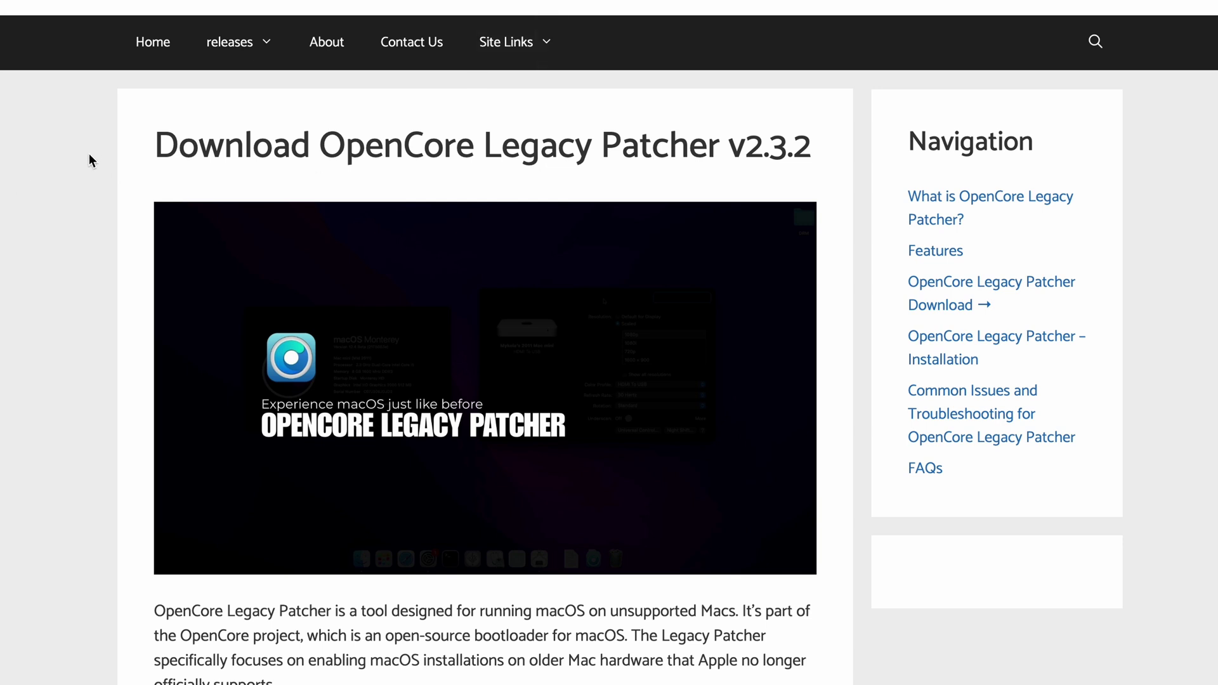
pyautogui.scroll(-2, 79, 154)
pyautogui.scroll(-20, 78, 155)
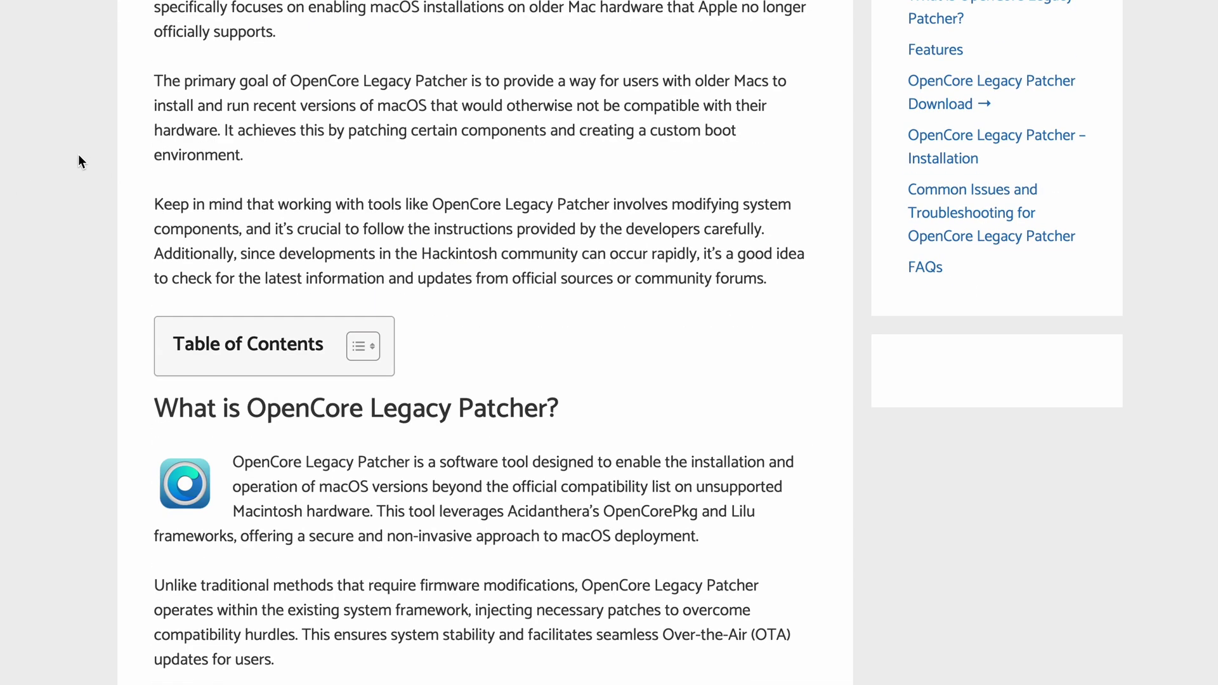
pyautogui.scroll(-20, 79, 156)
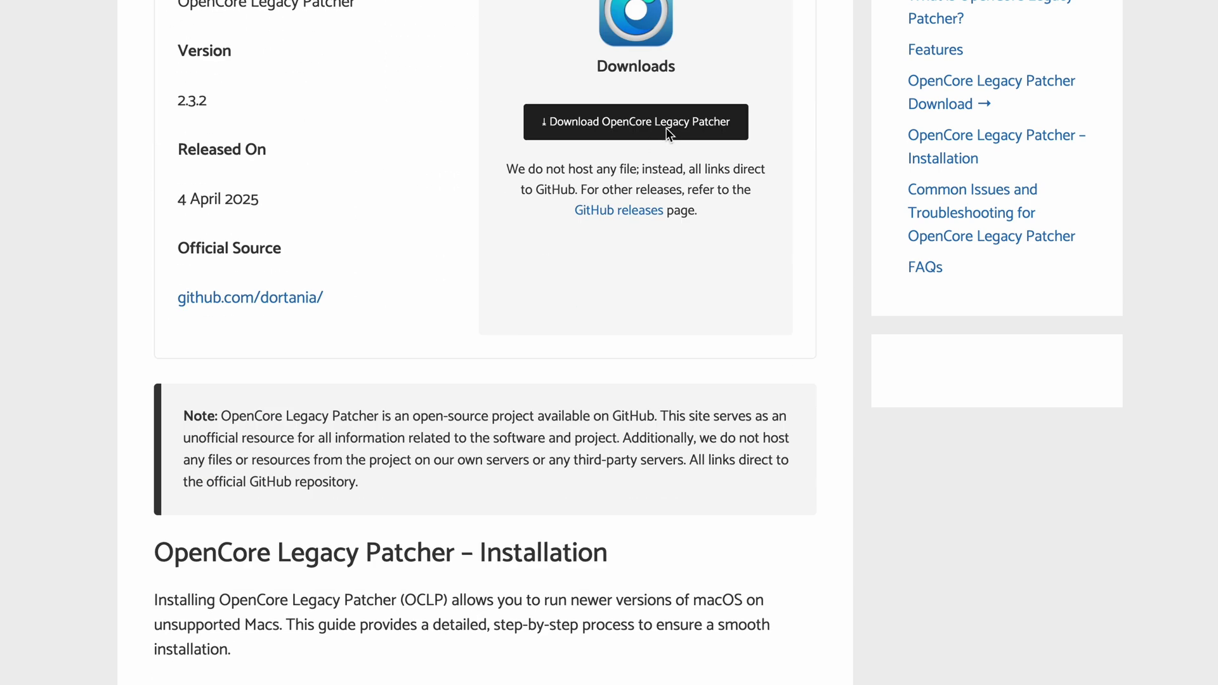
pyautogui.scroll(-15, 90, 264)
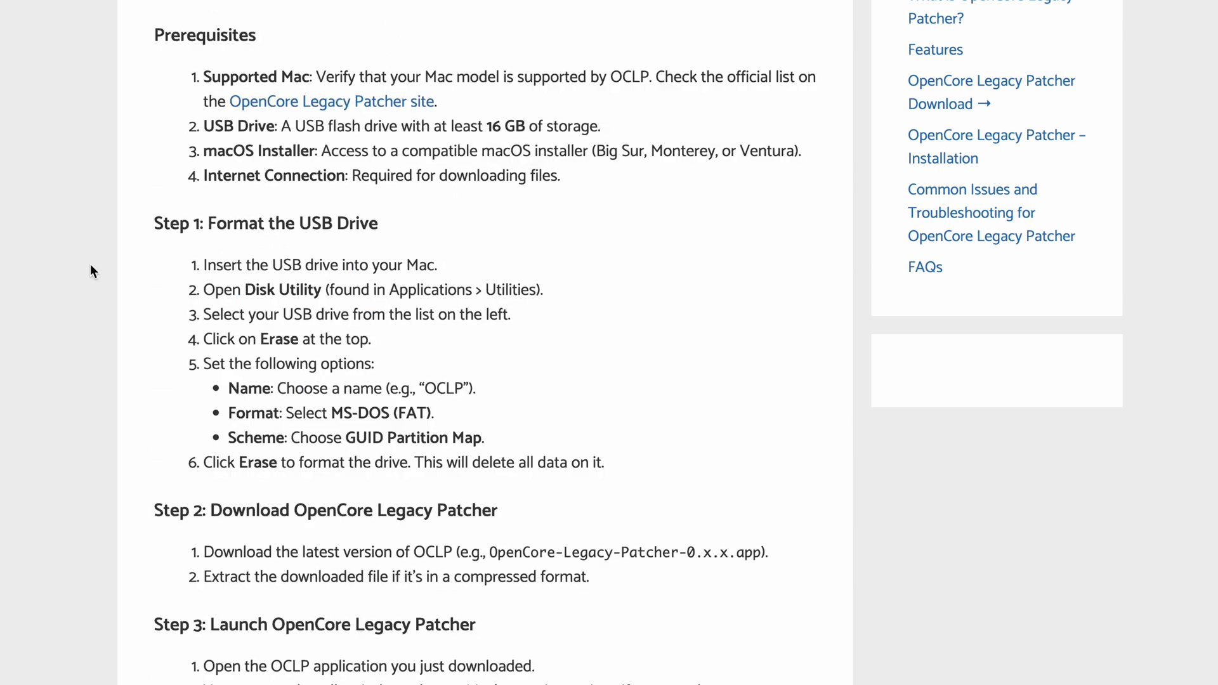
pyautogui.scroll(-3, 90, 264)
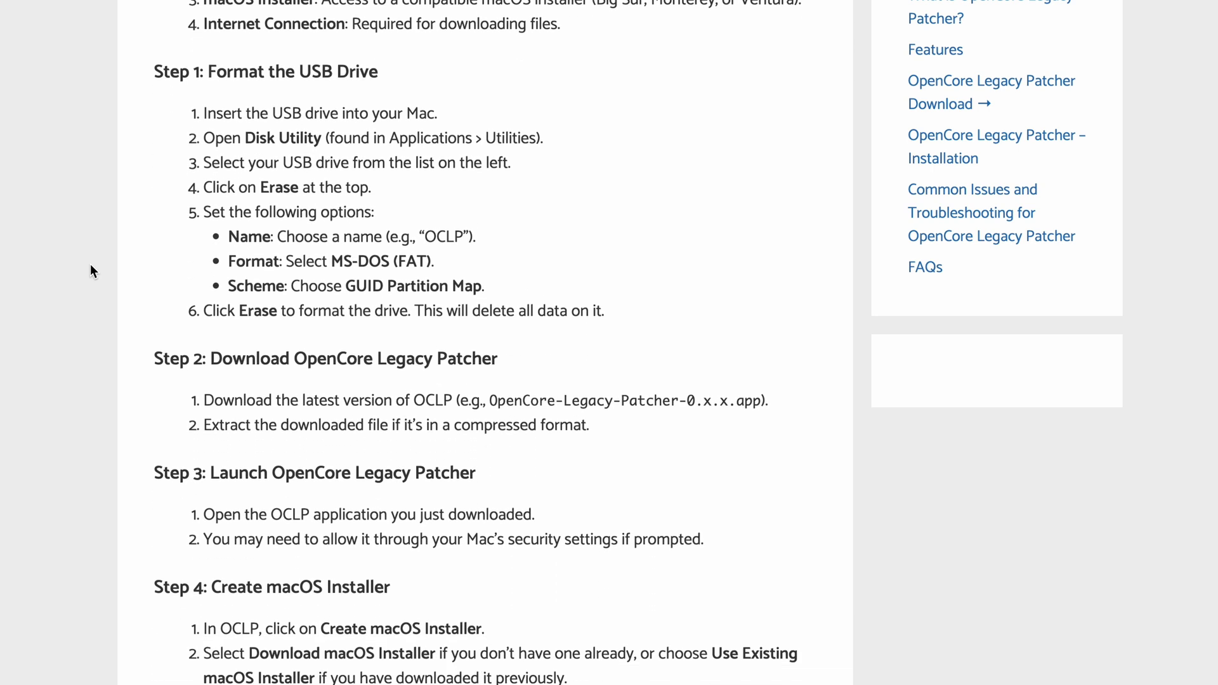
pyautogui.scroll(-4, 90, 263)
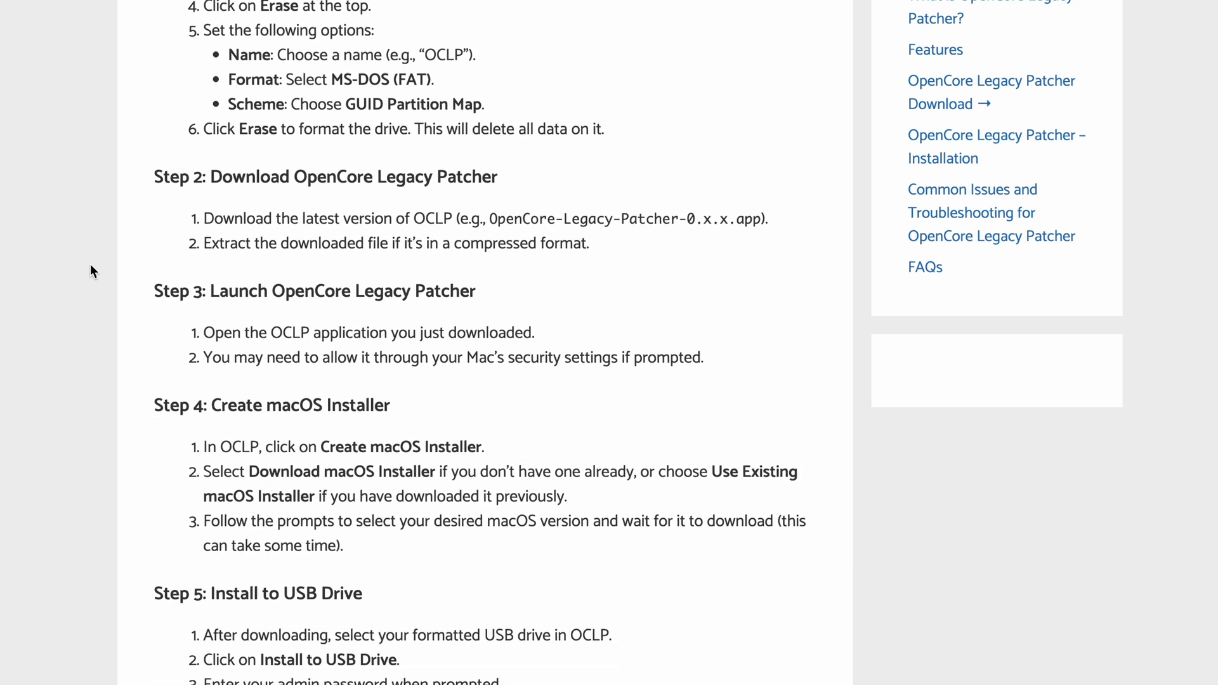
pyautogui.scroll(-3, 90, 263)
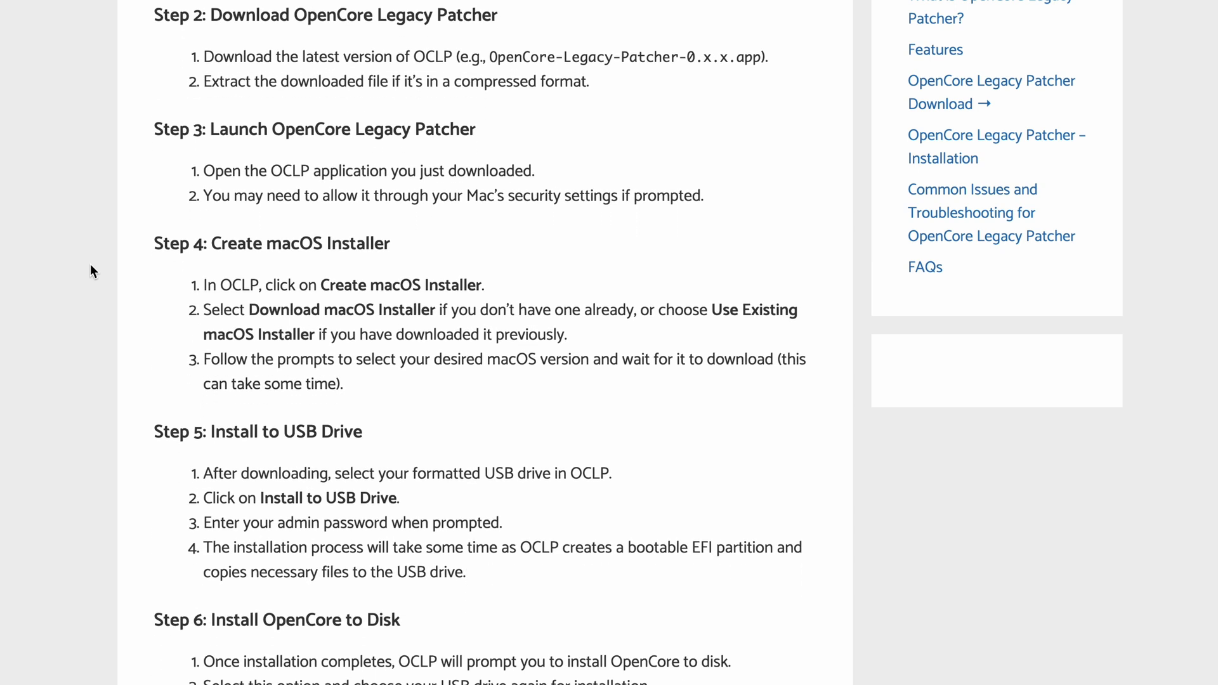
pyautogui.scroll(-9, 90, 264)
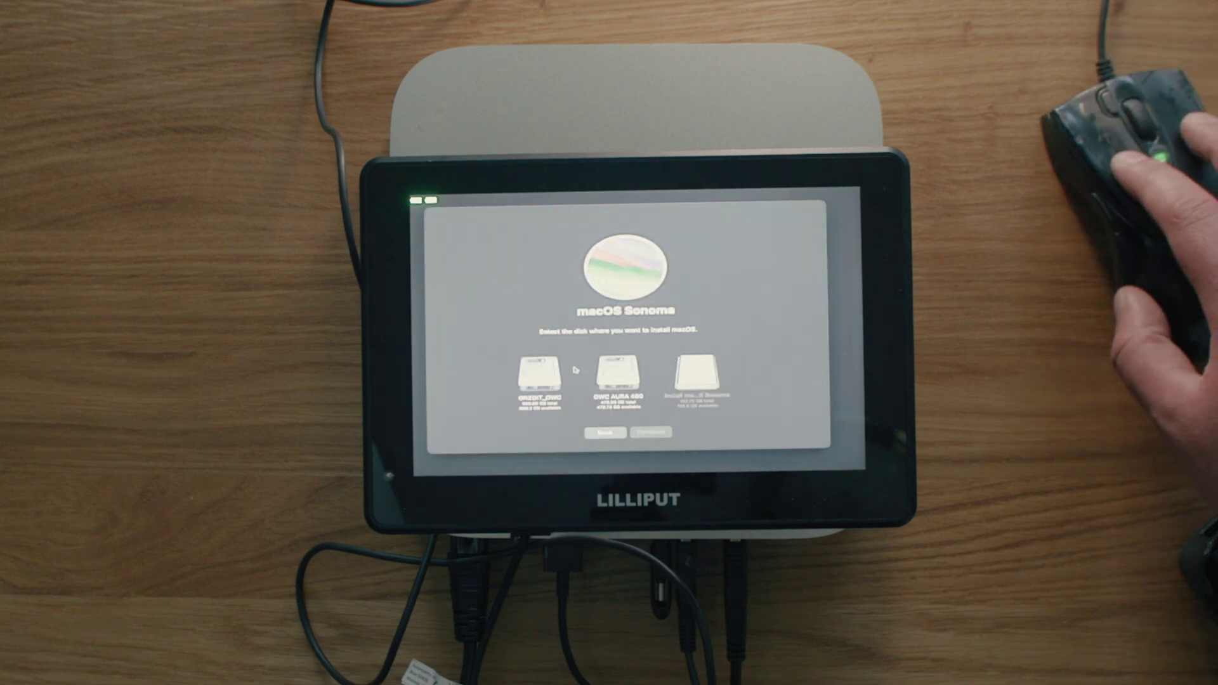
# Pick the OWC AURA 480 disk as the macOS Sonoma install destination
pyautogui.click(617, 374)
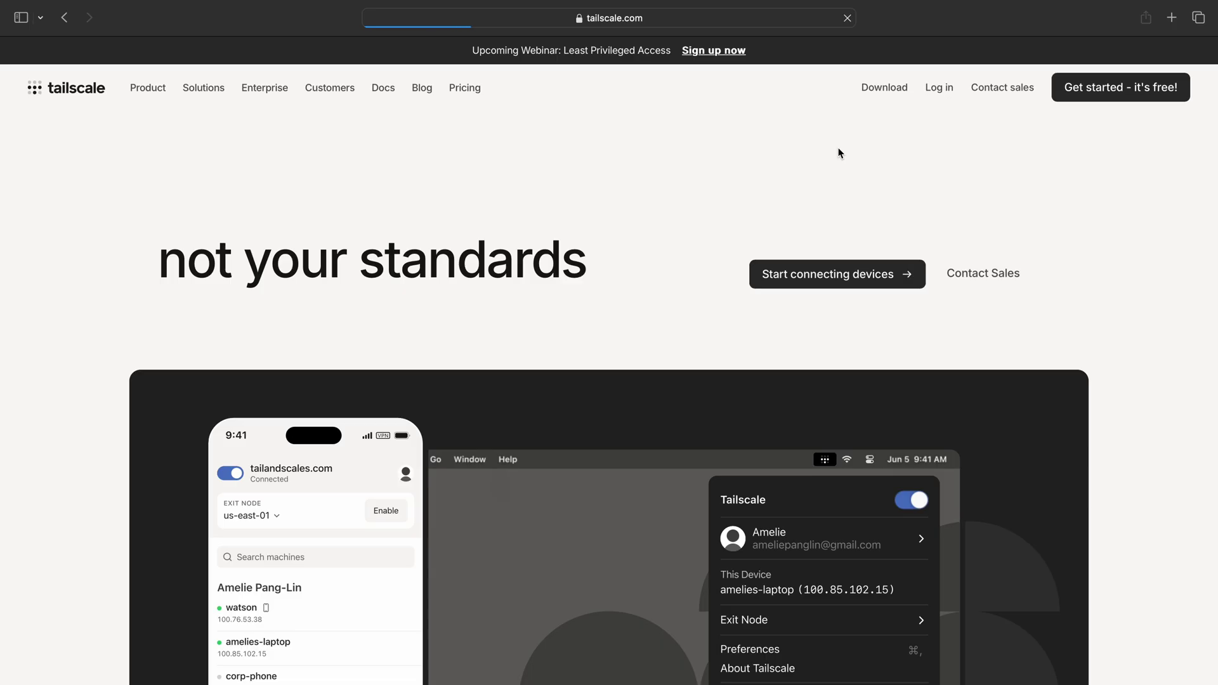
# Go to Tailscale's Download page, then its free sign-up page with identity providers
pyautogui.click(882, 89)
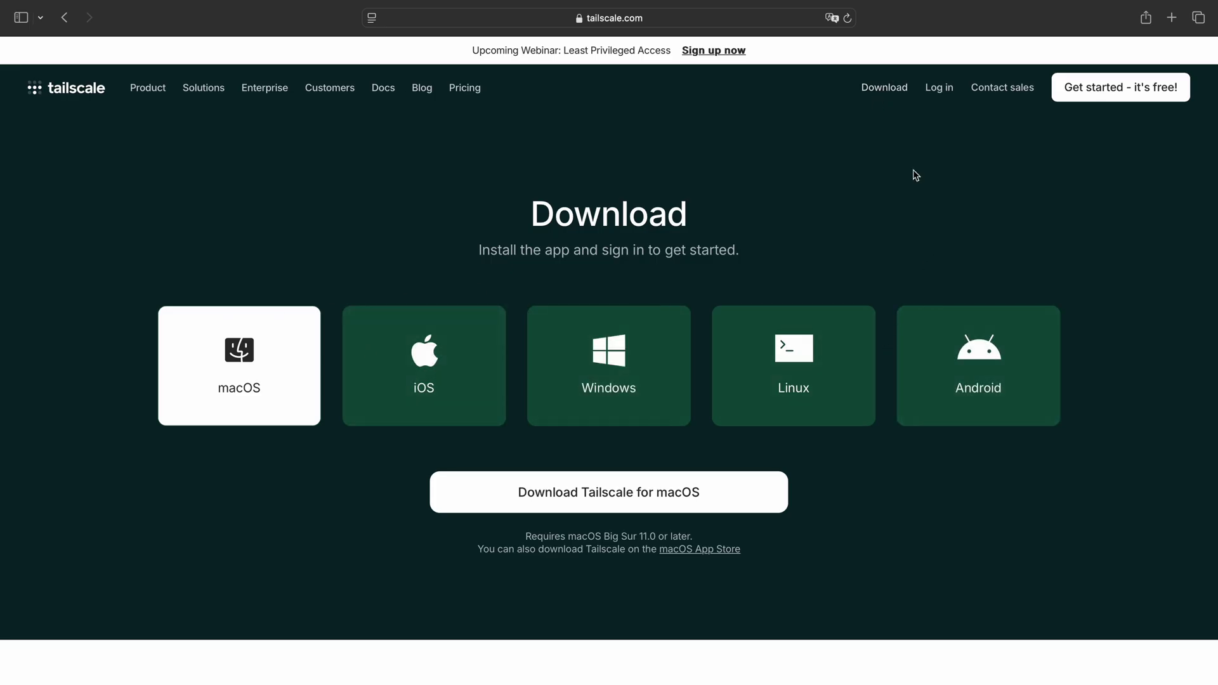
pyautogui.click(1096, 94)
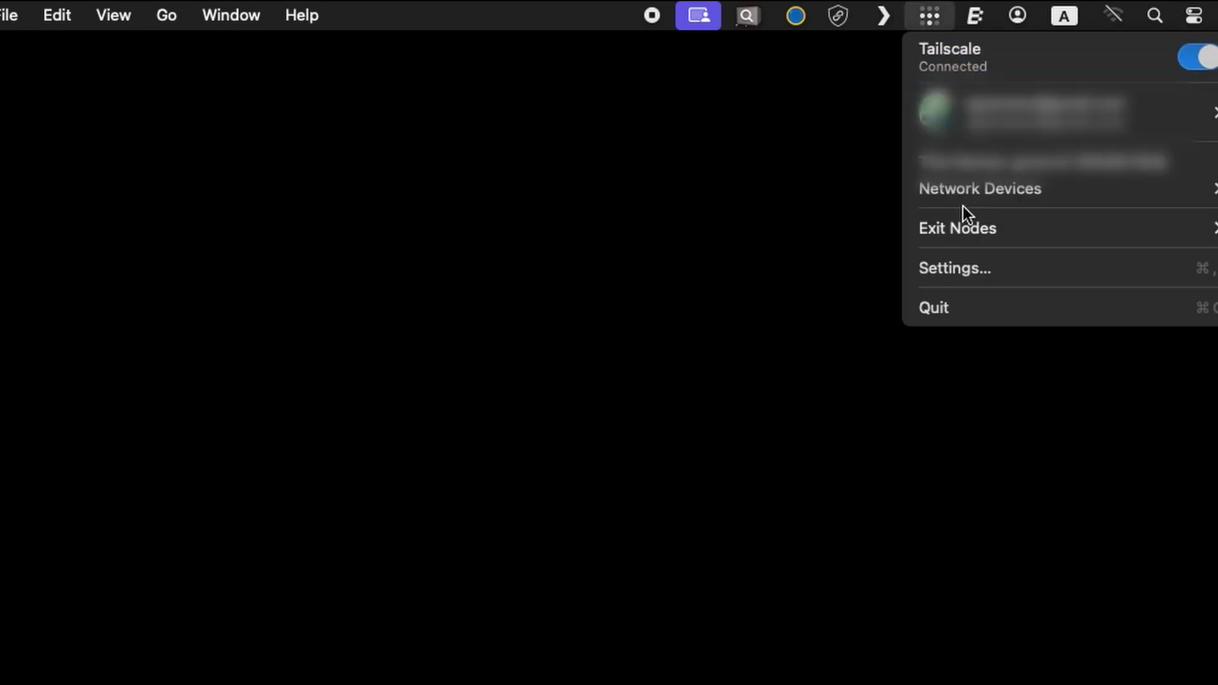
# Show the user's own devices under Tailscale's Network Devices > My Devices
pyautogui.moveTo(937, 190)
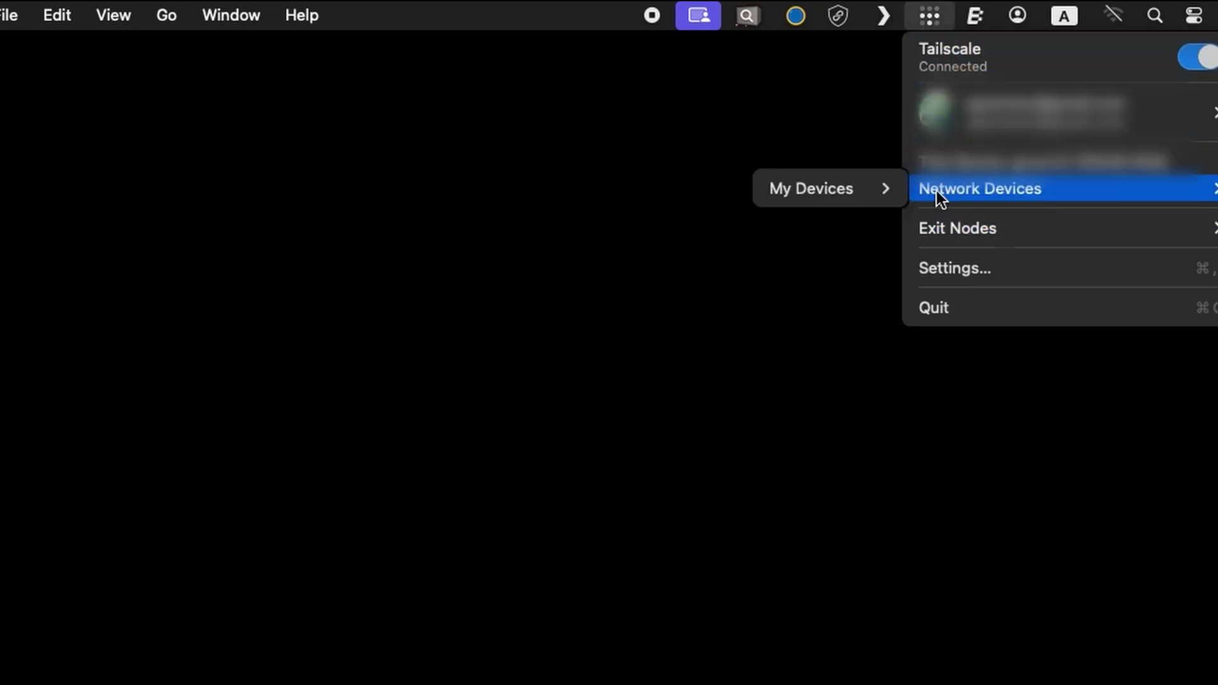
pyautogui.moveTo(873, 191)
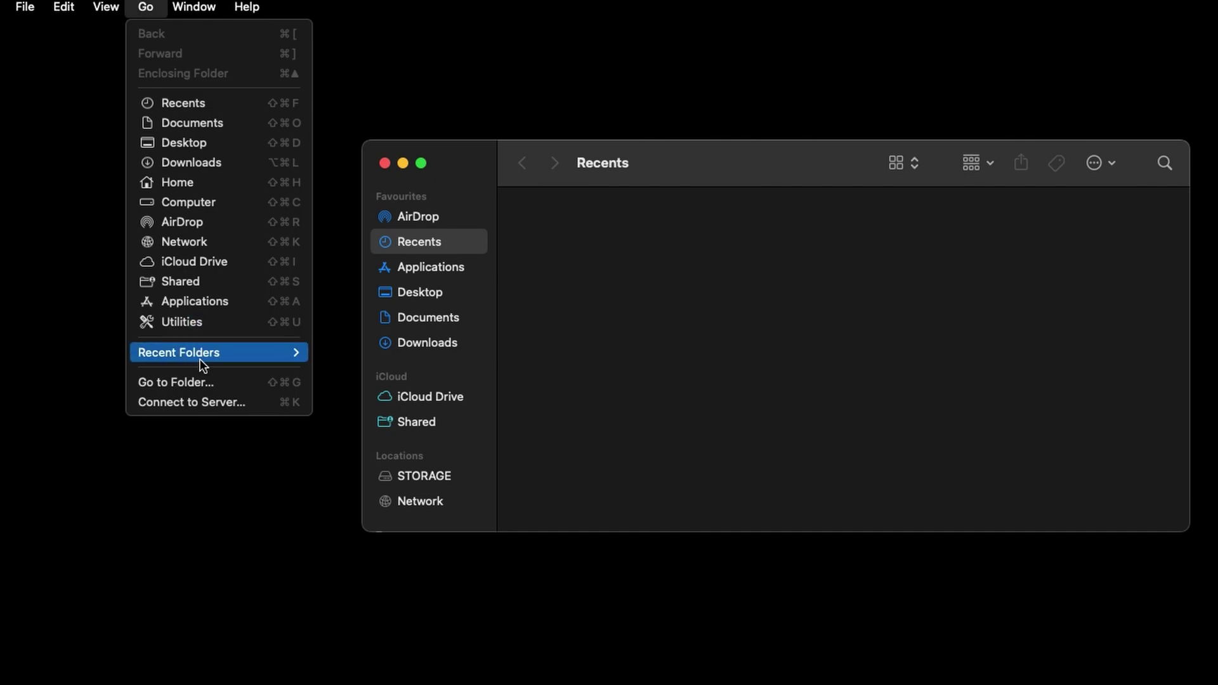
# Connect Finder to smb://100.79.30.31 to list its shared folders
pyautogui.click(257, 402)
pyautogui.write('smb:')
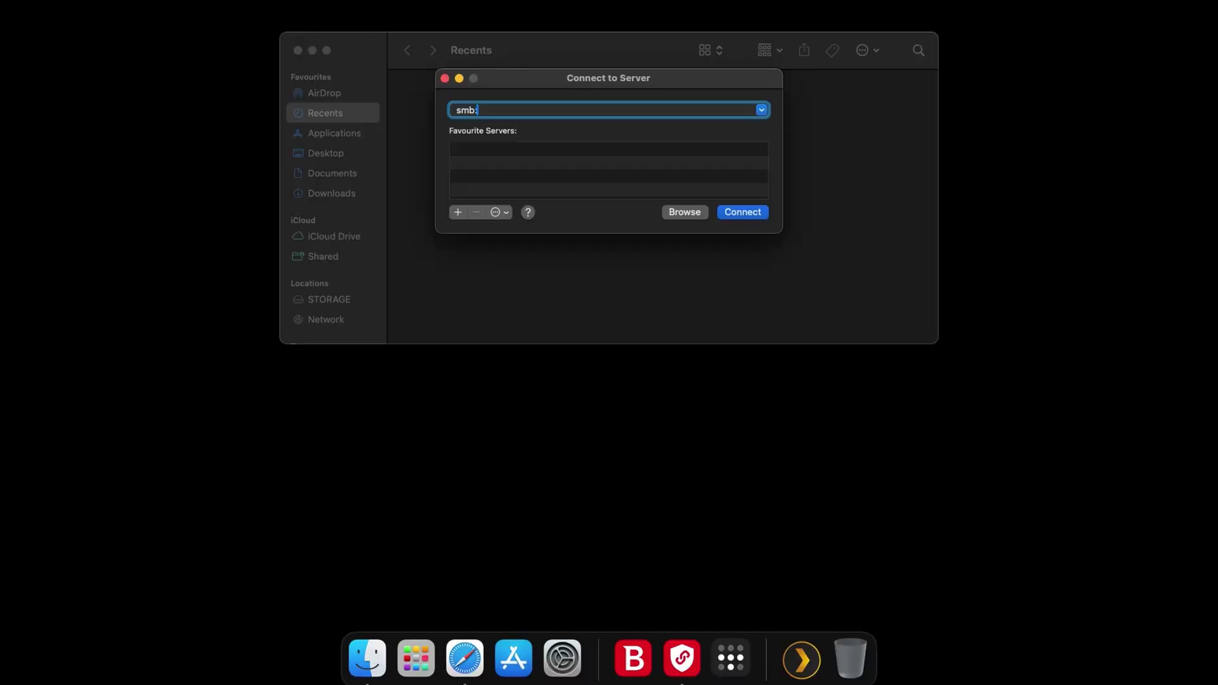
pyautogui.write('//100.79.30.31')
pyautogui.press('Return')
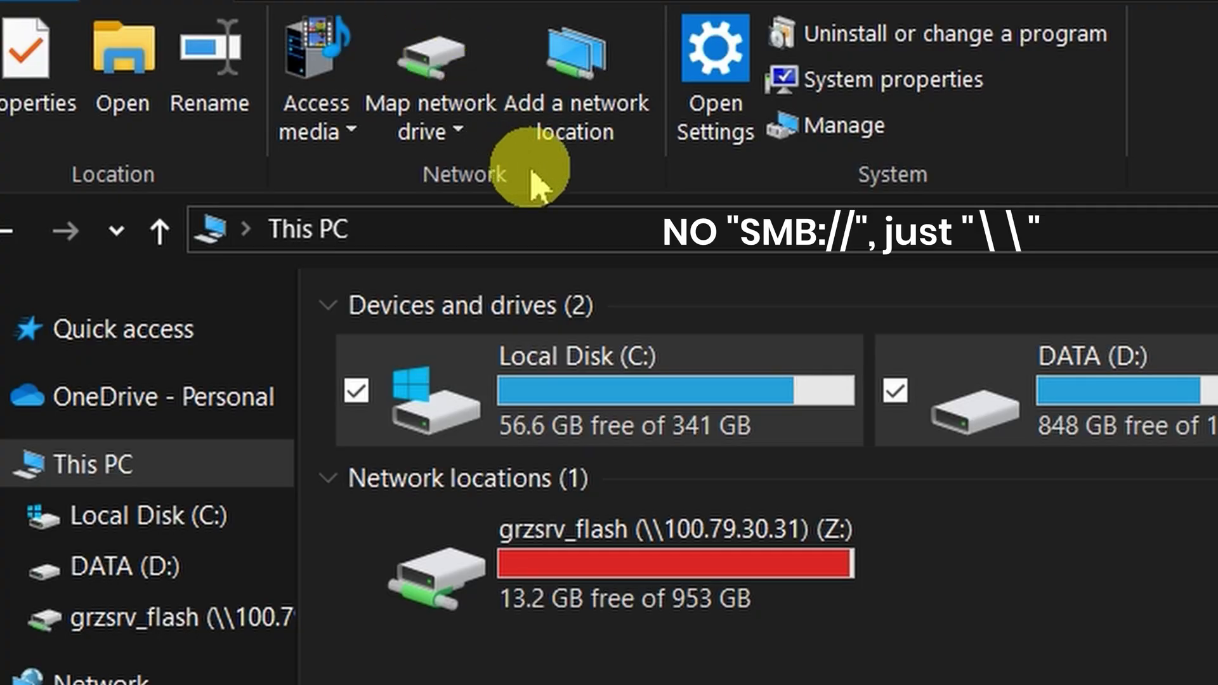
# Open \\100.82.12.43 in File Explorer and have Windows remember the network credentials
pyautogui.click(537, 230)
pyautogui.write('\\100.82.12.43')
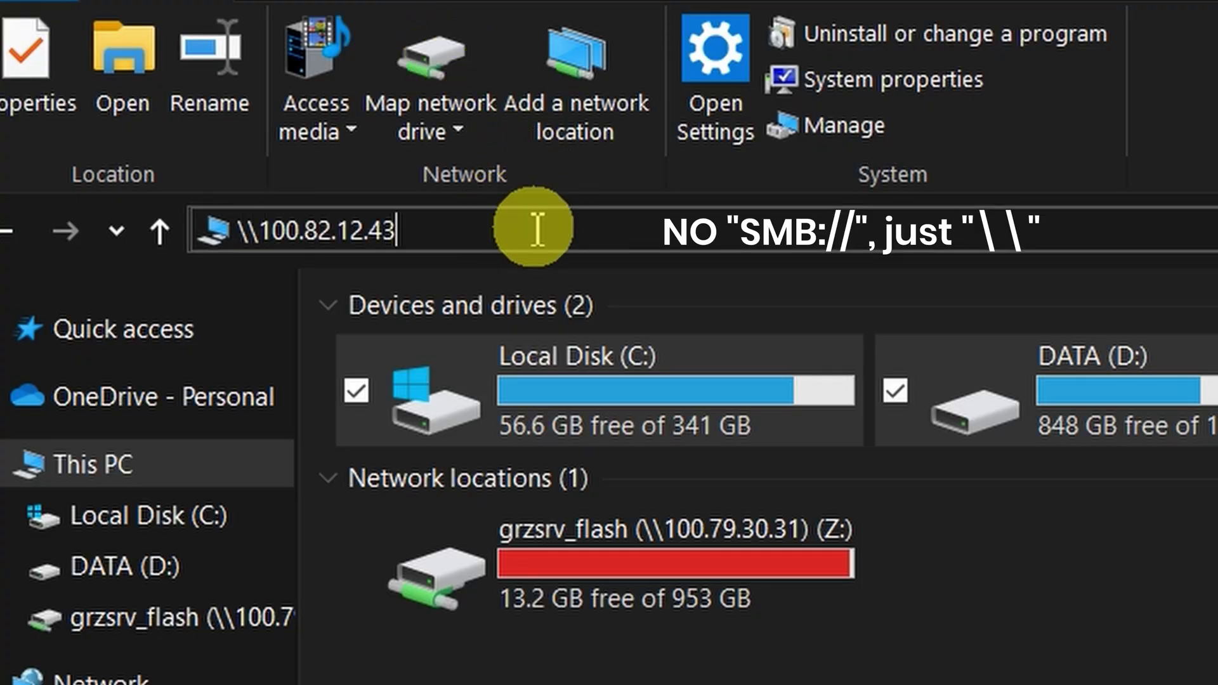
pyautogui.click(535, 229)
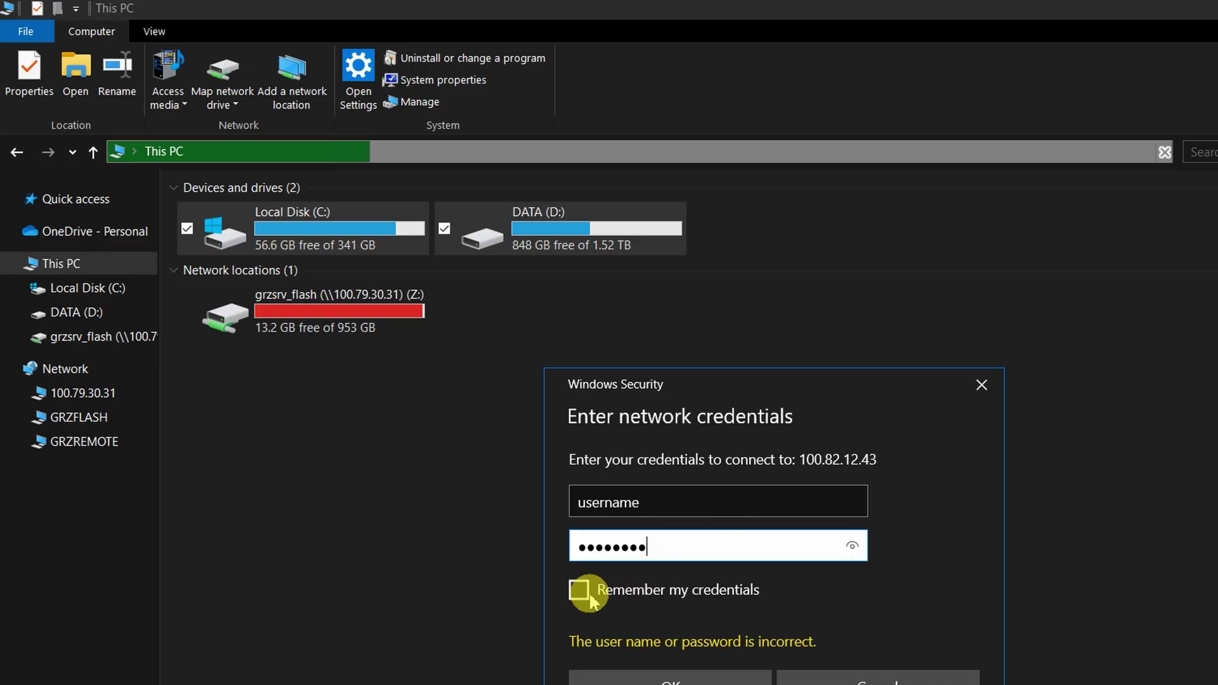
pyautogui.click(589, 595)
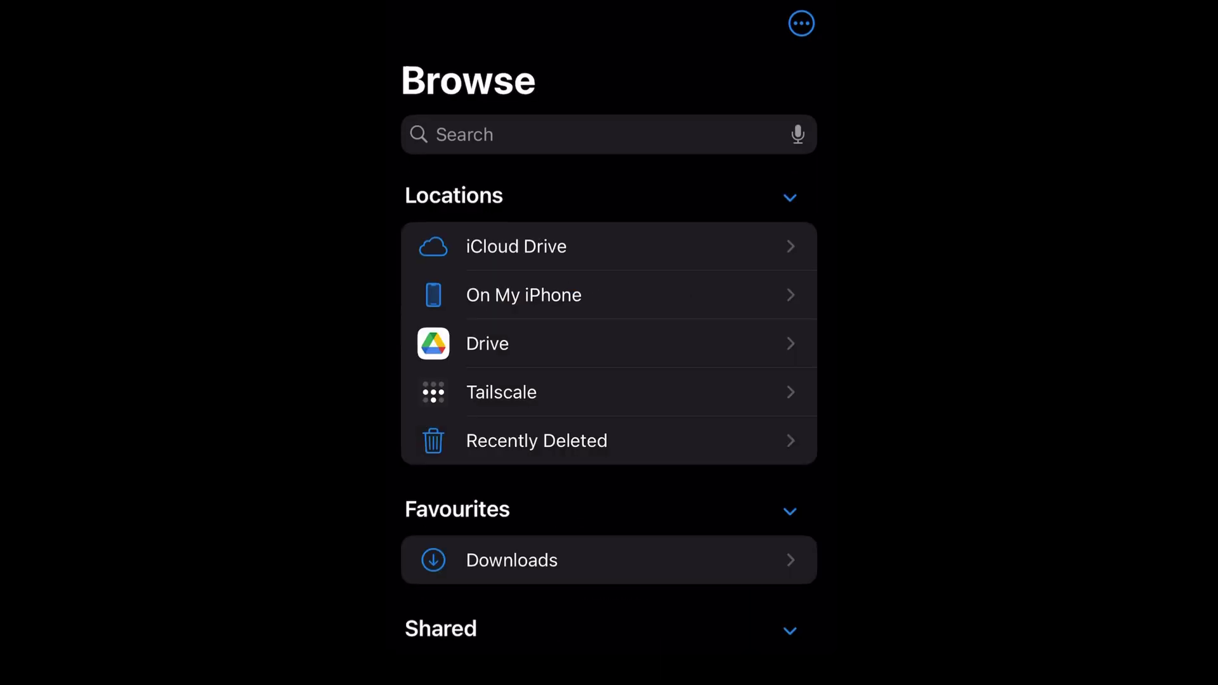
# Start the Files Connect to Server form with smb:// entered, ready to paste the address
pyautogui.click(801, 24)
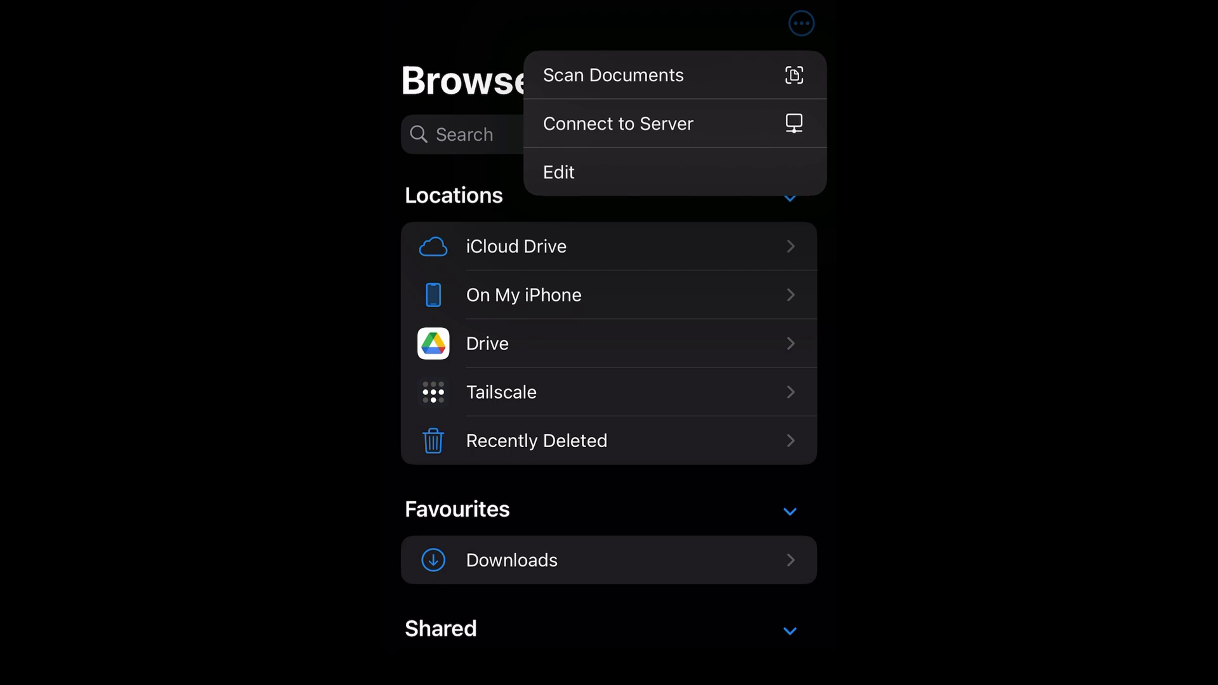
pyautogui.click(619, 123)
pyautogui.write('smb://')
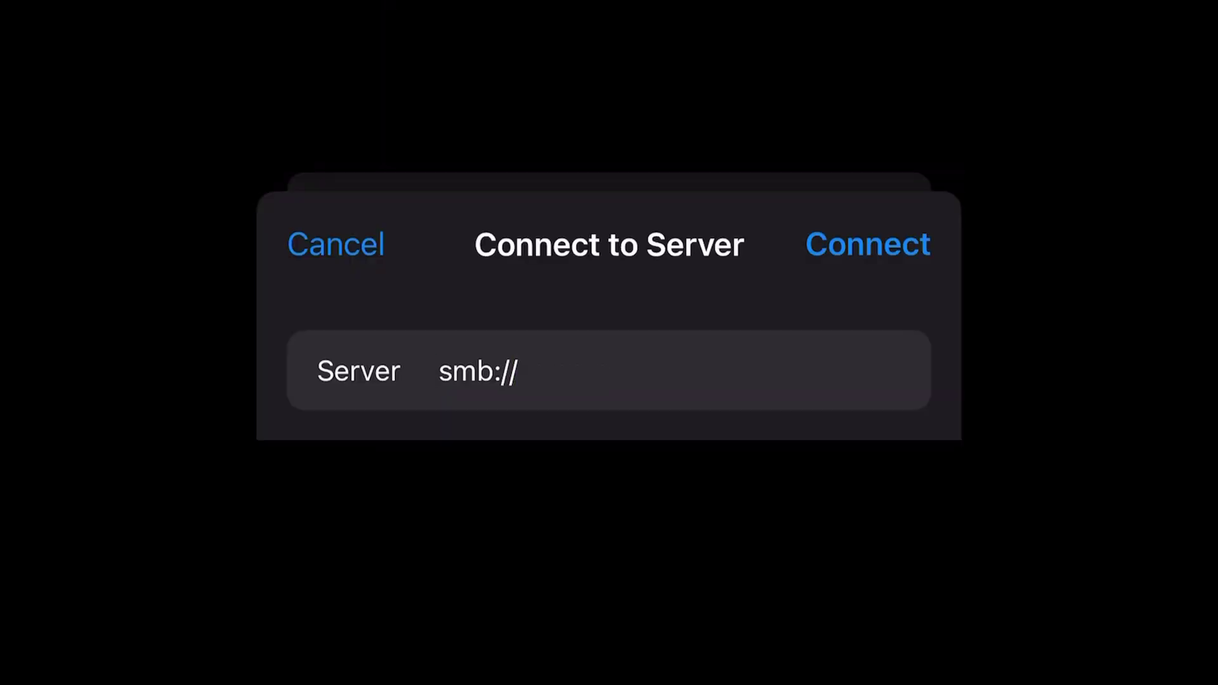
pyautogui.click(519, 371)
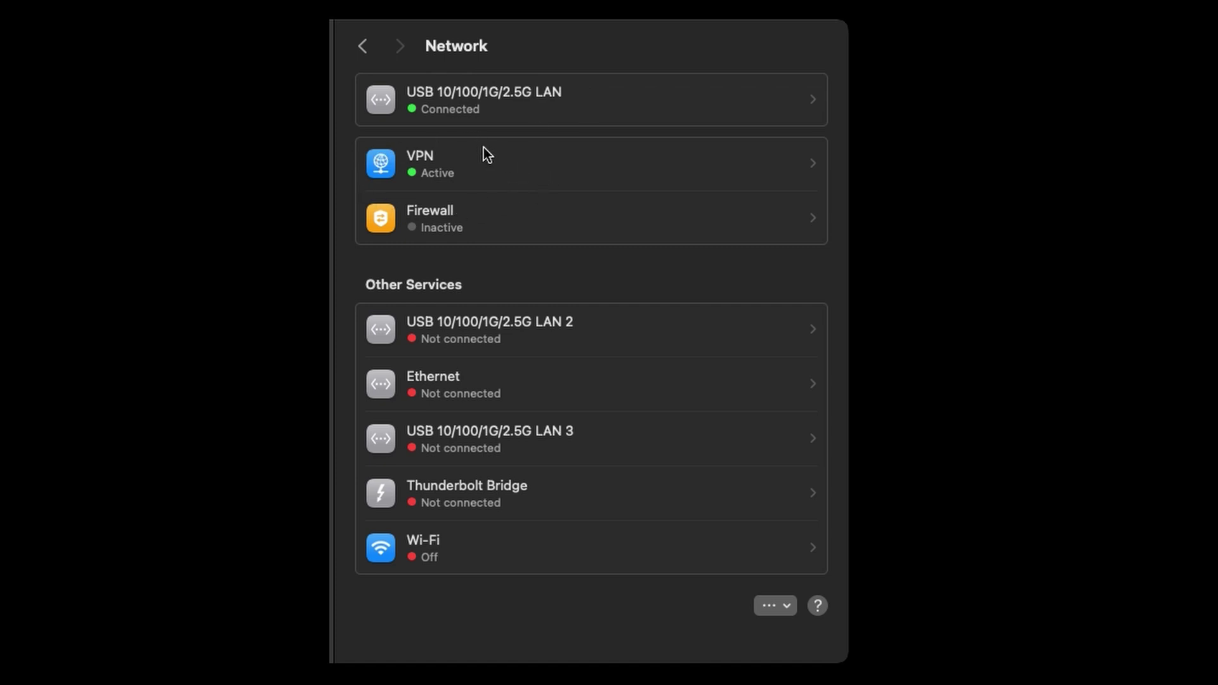
# Confirm the Tailscale VPN is connected and select grzsrv as the exit node
pyautogui.click(442, 160)
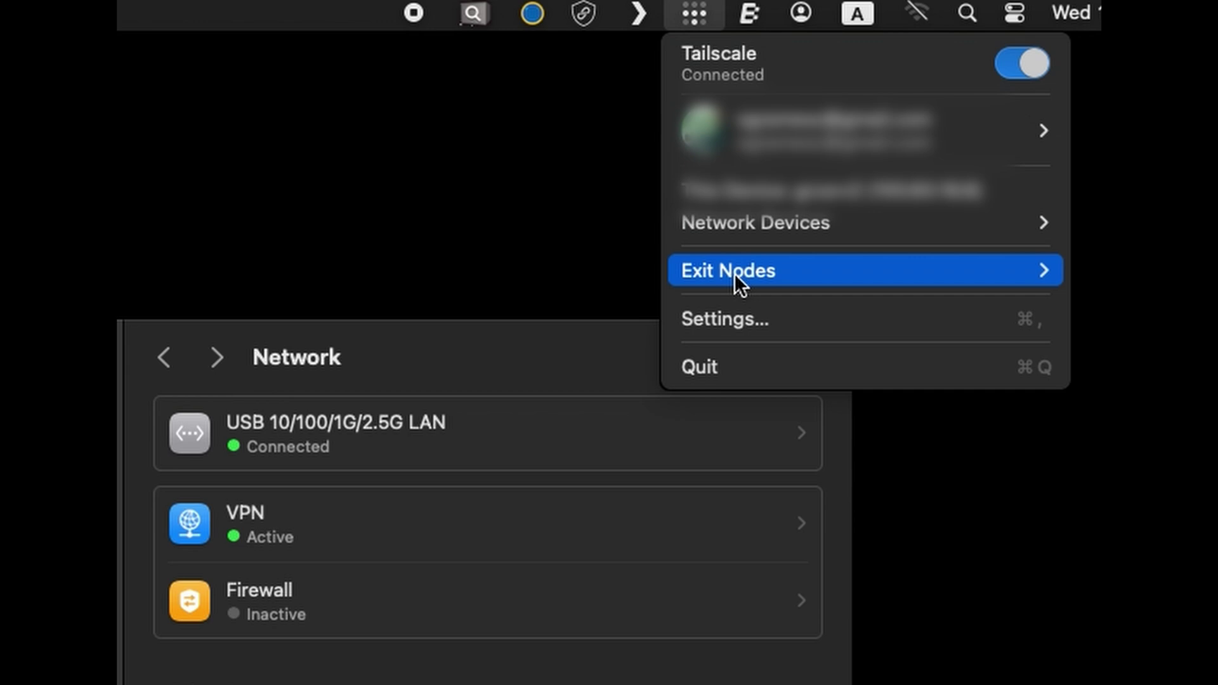
pyautogui.moveTo(733, 273)
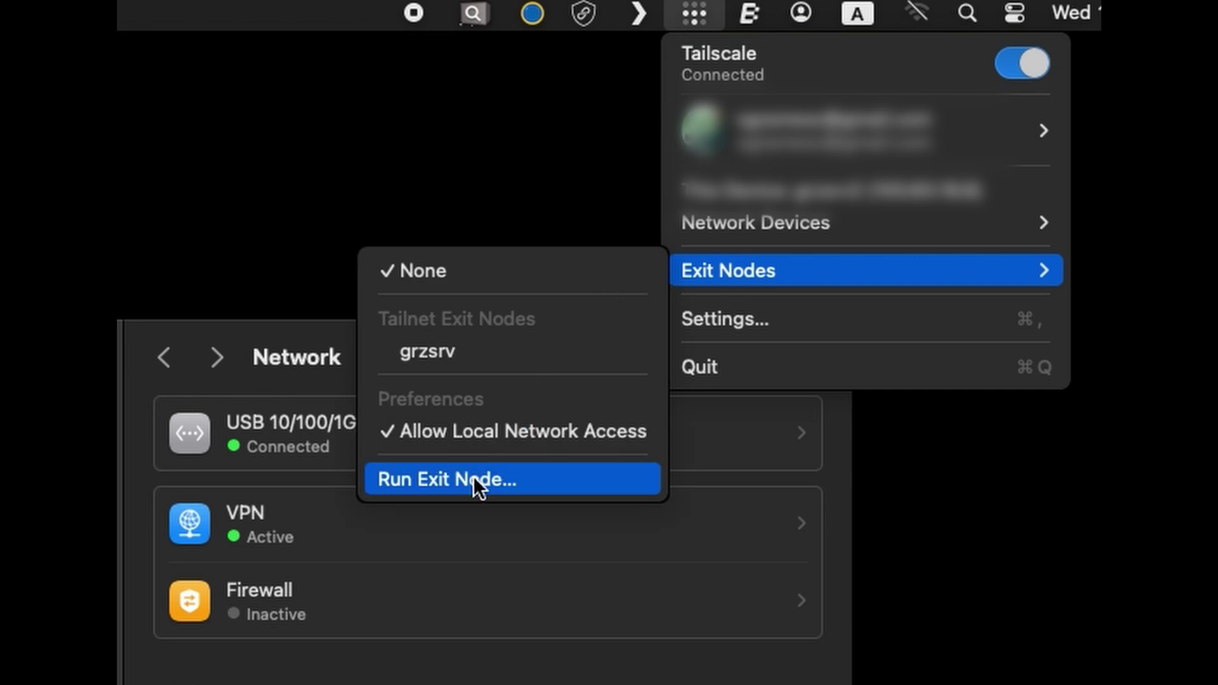
pyautogui.click(542, 338)
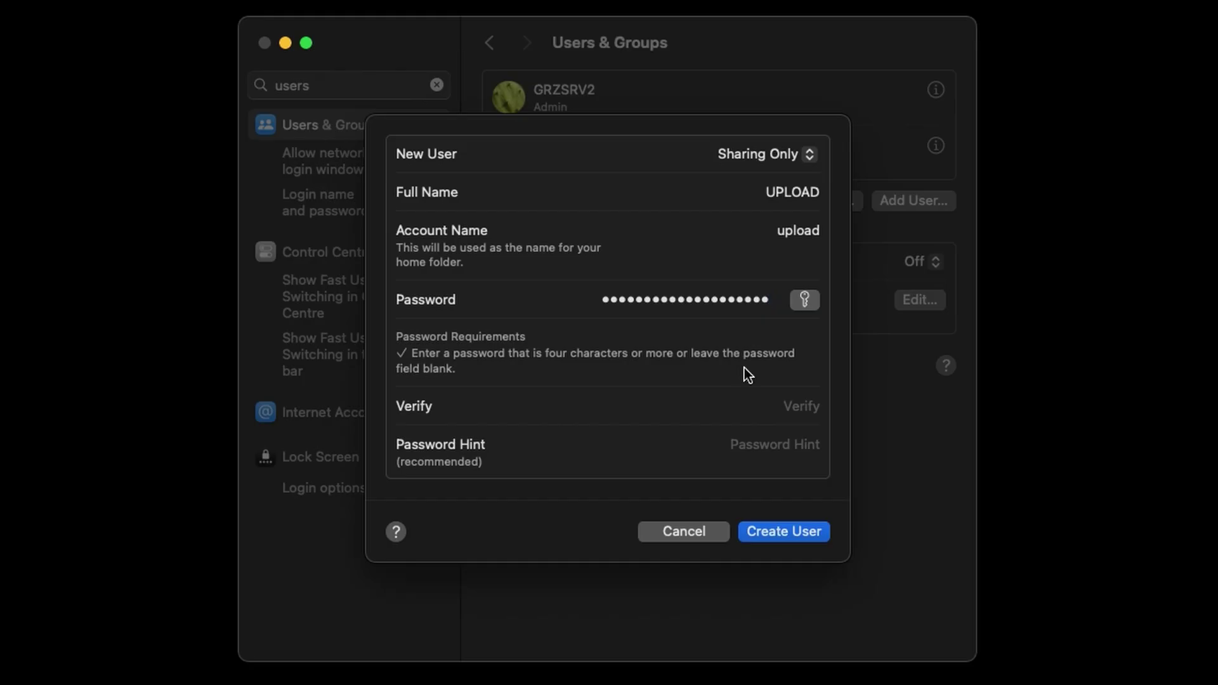
# Finish creating the sharing-only UPLOAD account with the confirmed password
pyautogui.click(776, 402)
pyautogui.press('super+v')
pyautogui.click(777, 443)
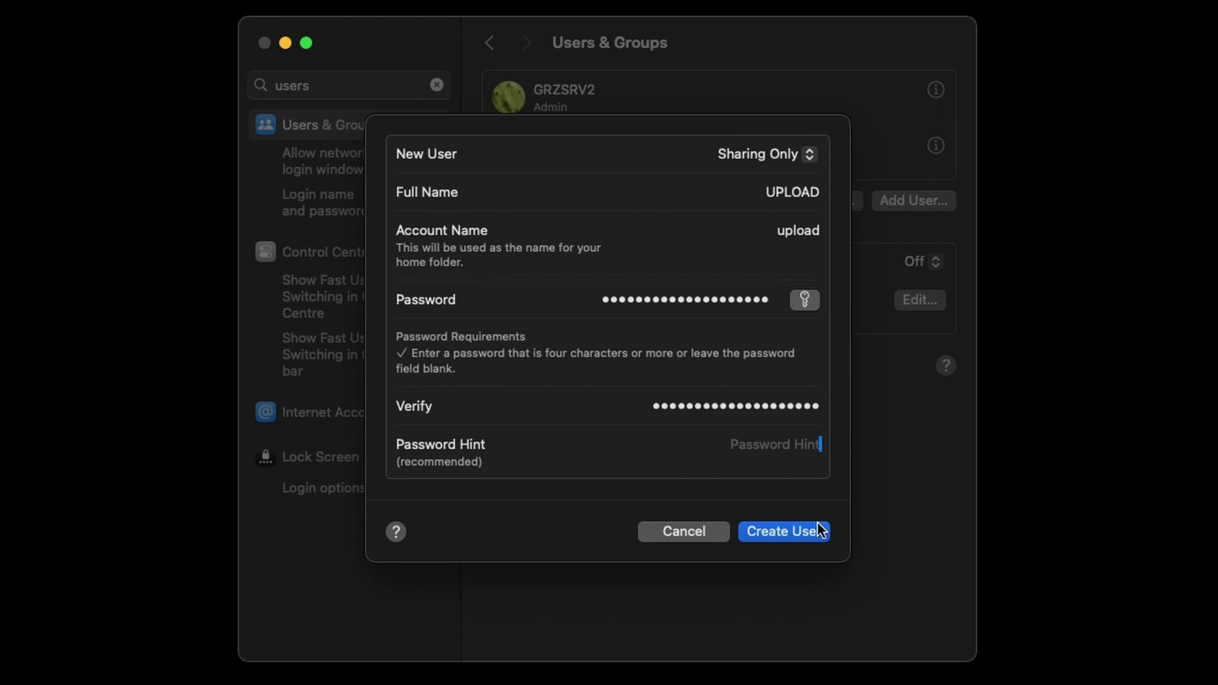
pyautogui.click(786, 531)
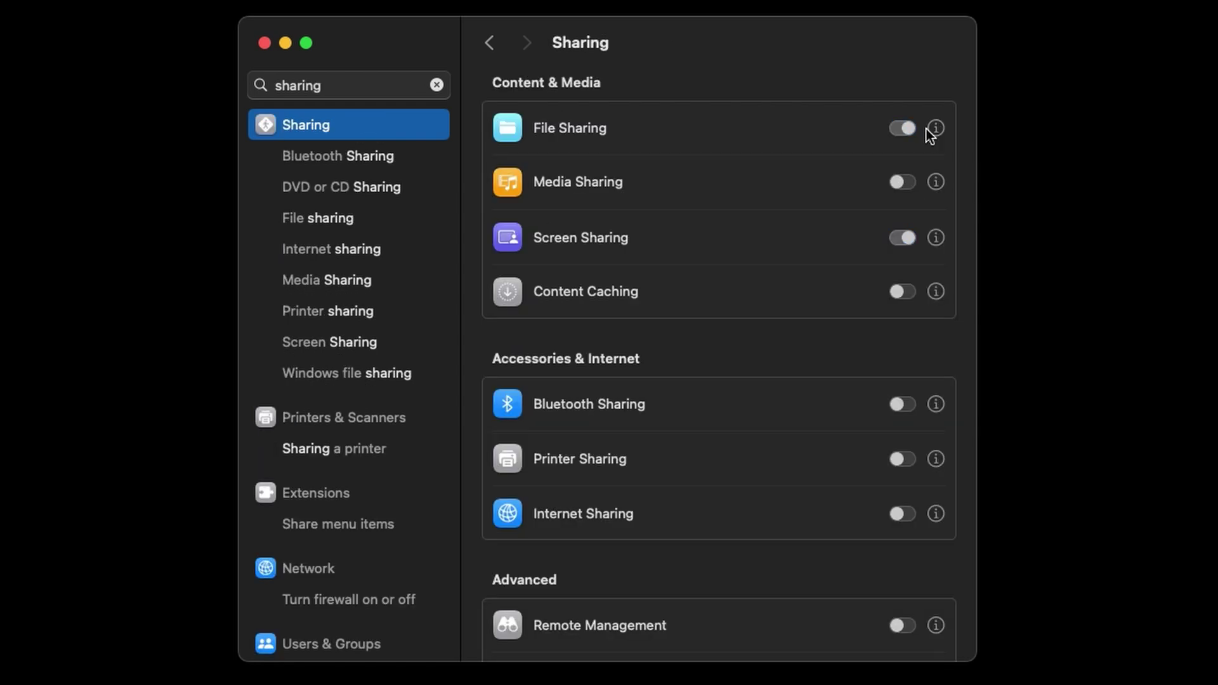
# Add the INGEST folder from STORAGE to File Sharing's shared folders
pyautogui.click(927, 128)
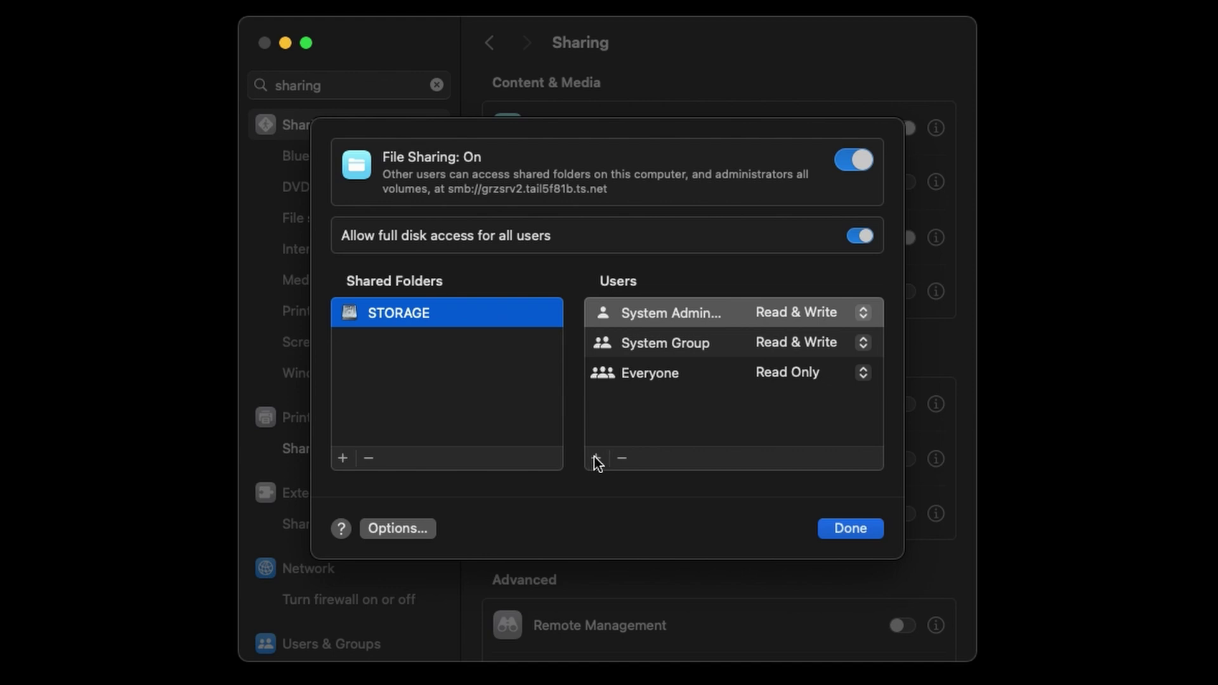
pyautogui.click(343, 457)
pyautogui.press('Return')
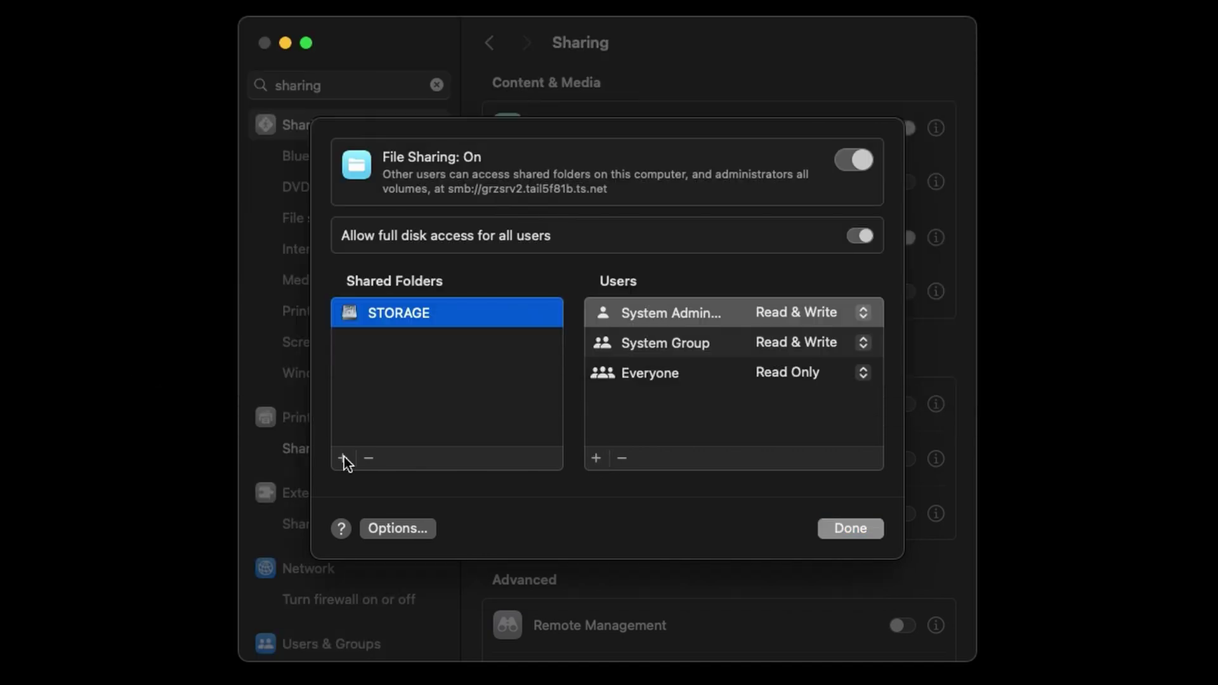
pyautogui.click(343, 457)
pyautogui.click(412, 218)
pyautogui.click(964, 539)
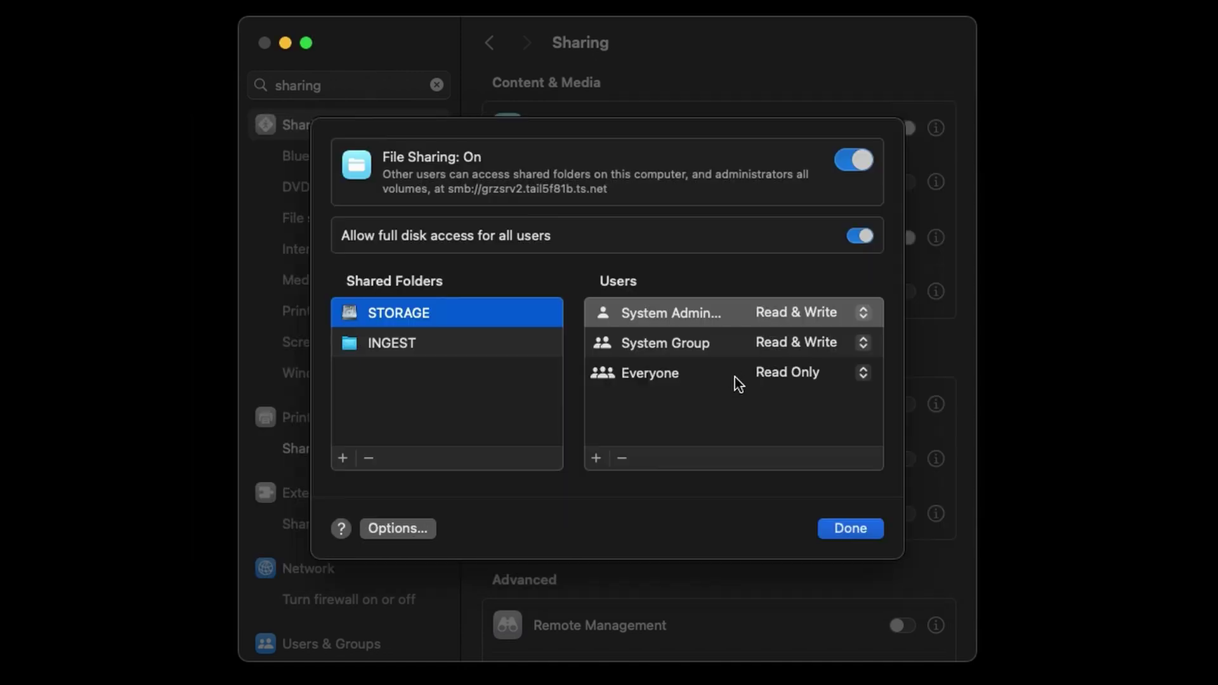
# Give UPLOAD Read Only access to INGEST and the admin account Write Only (Drop Box)
pyautogui.click(490, 345)
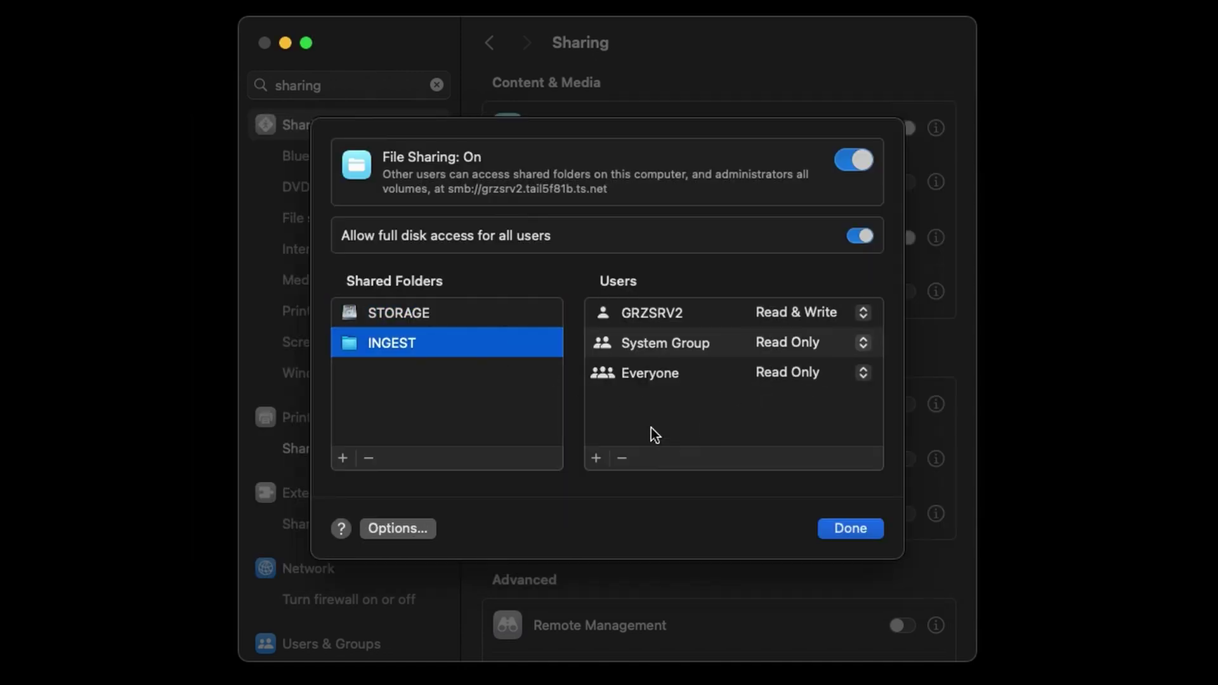
pyautogui.click(596, 457)
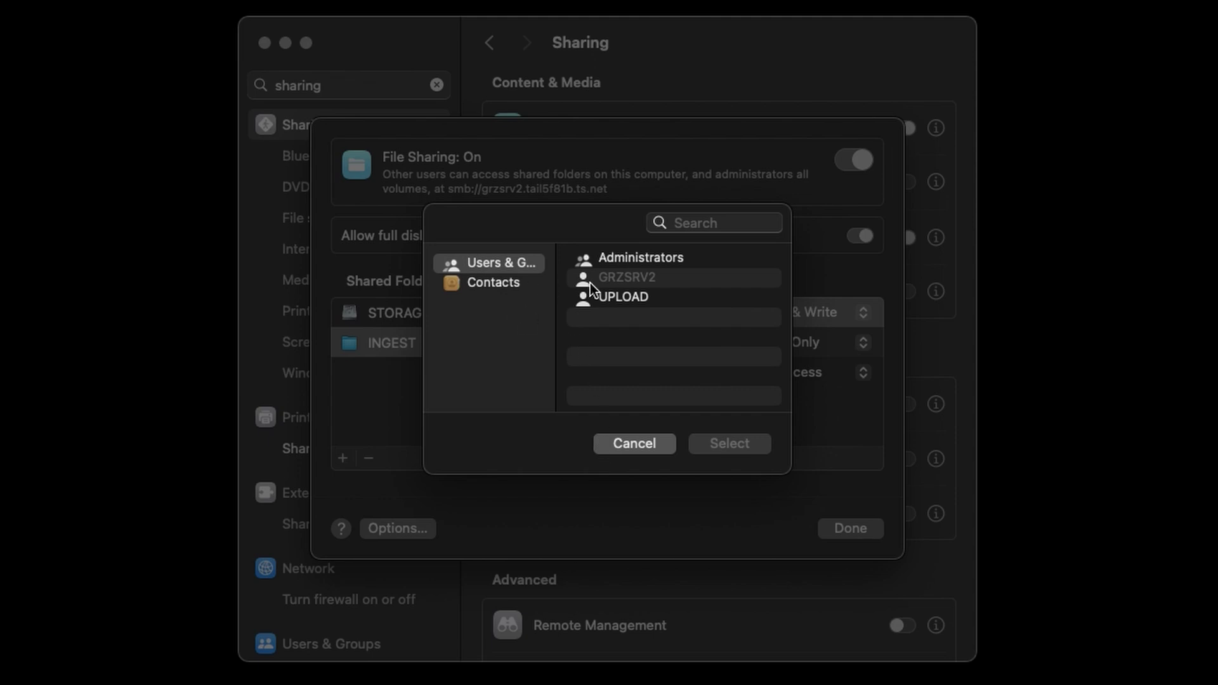
pyautogui.click(621, 298)
pyautogui.click(728, 443)
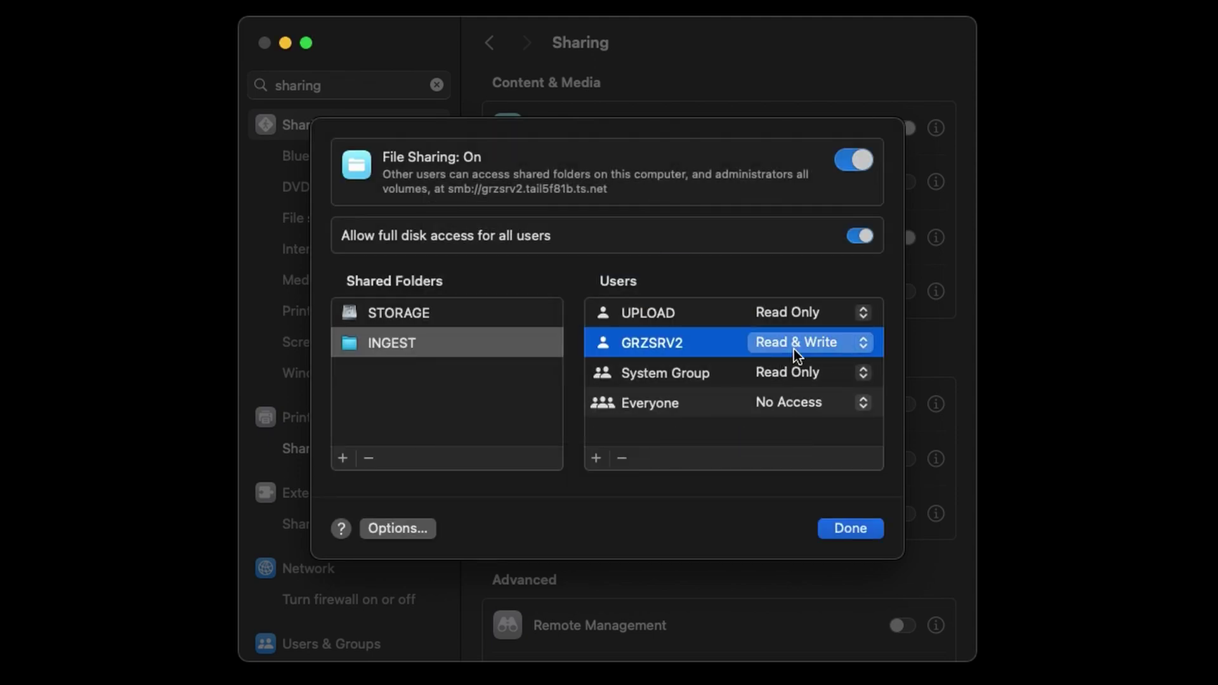
pyautogui.click(835, 343)
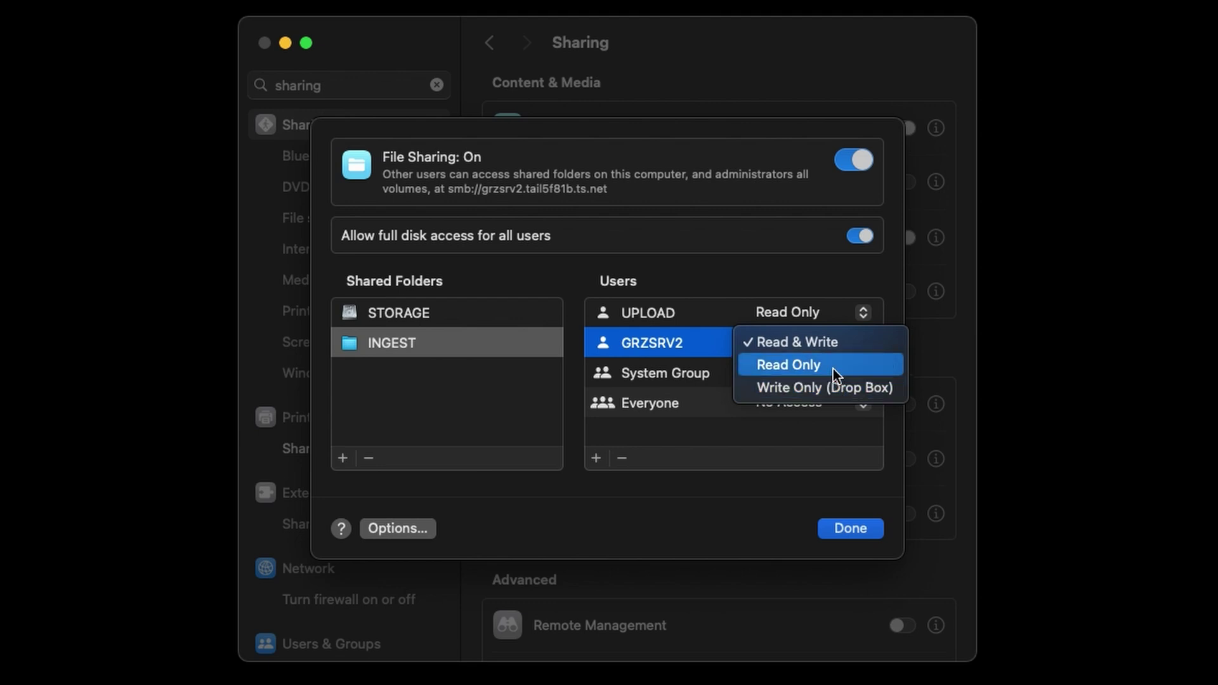
pyautogui.press('Escape')
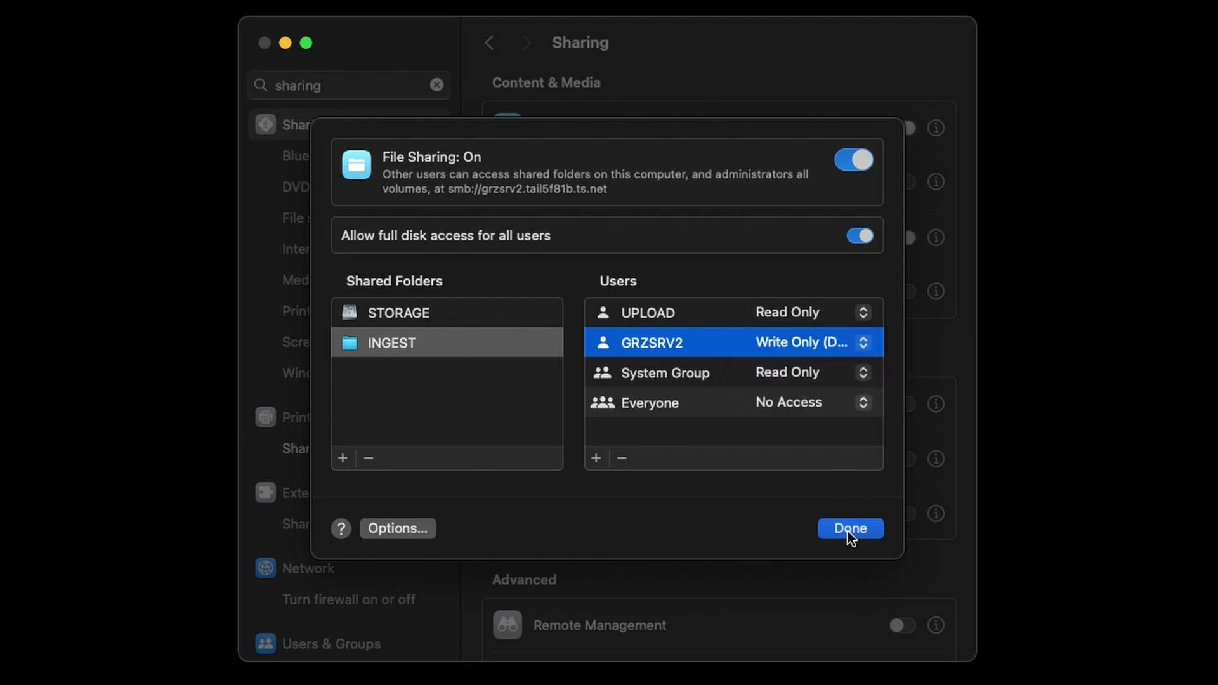
pyautogui.click(850, 539)
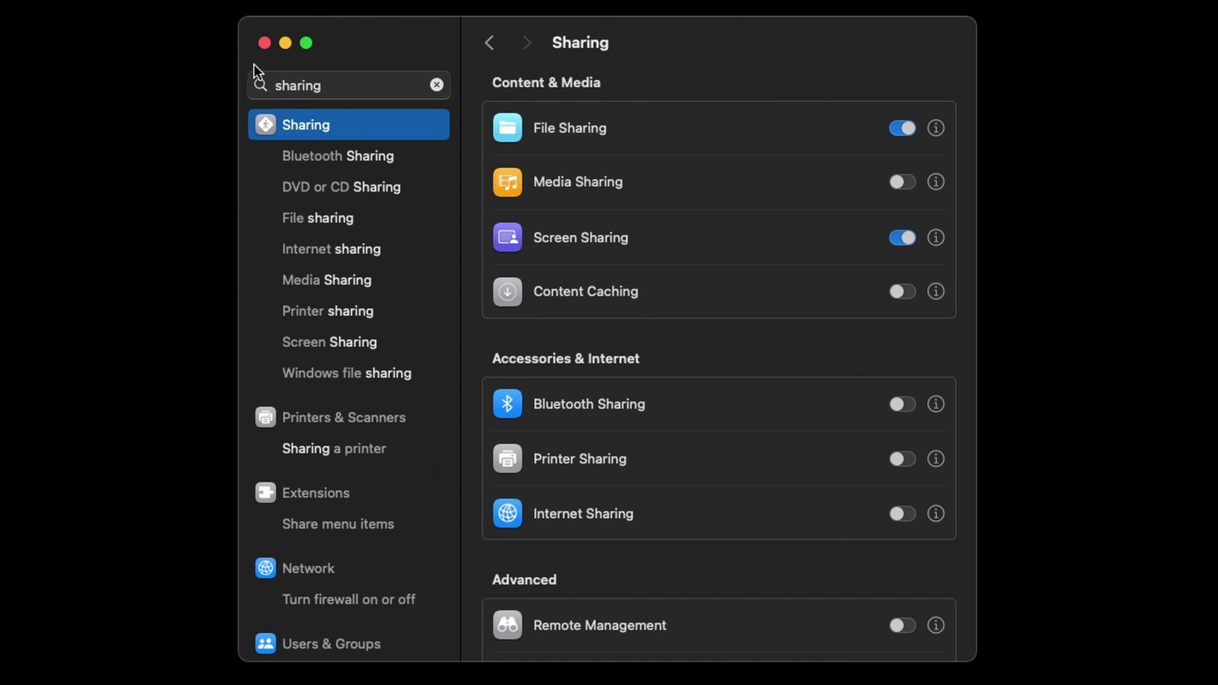
# Close System Settings and start a Screen Sharing connection to 100.83.18.8
pyautogui.click(264, 44)
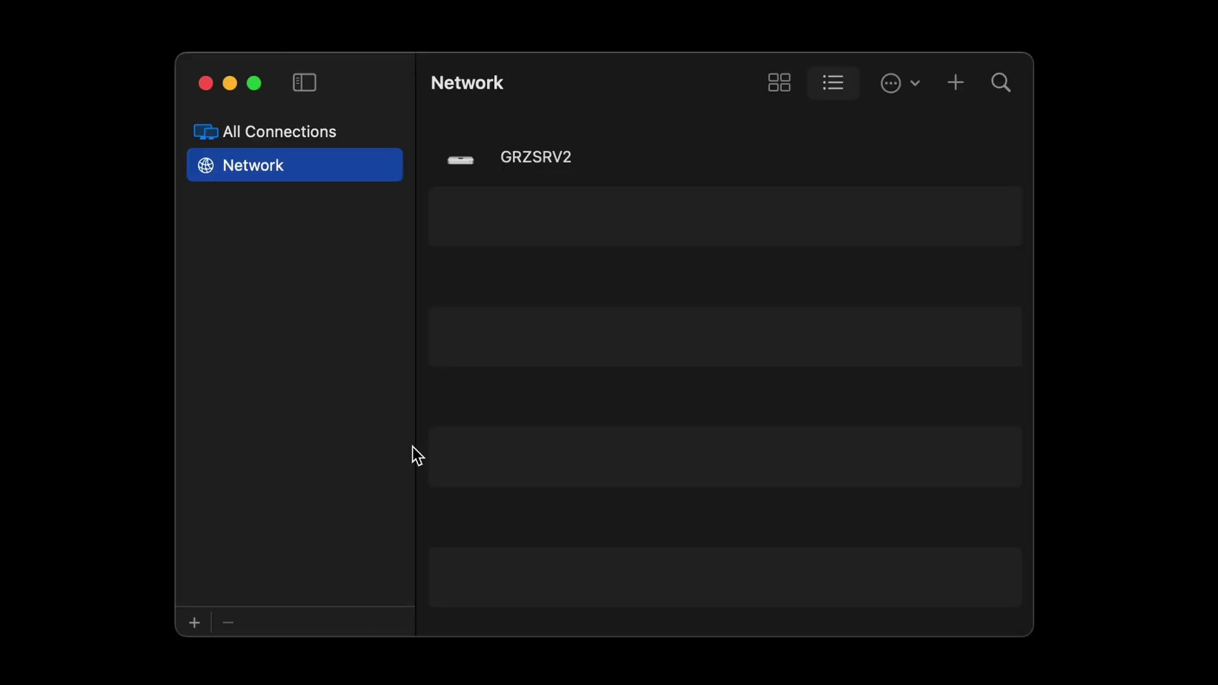
pyautogui.moveTo(886, 165)
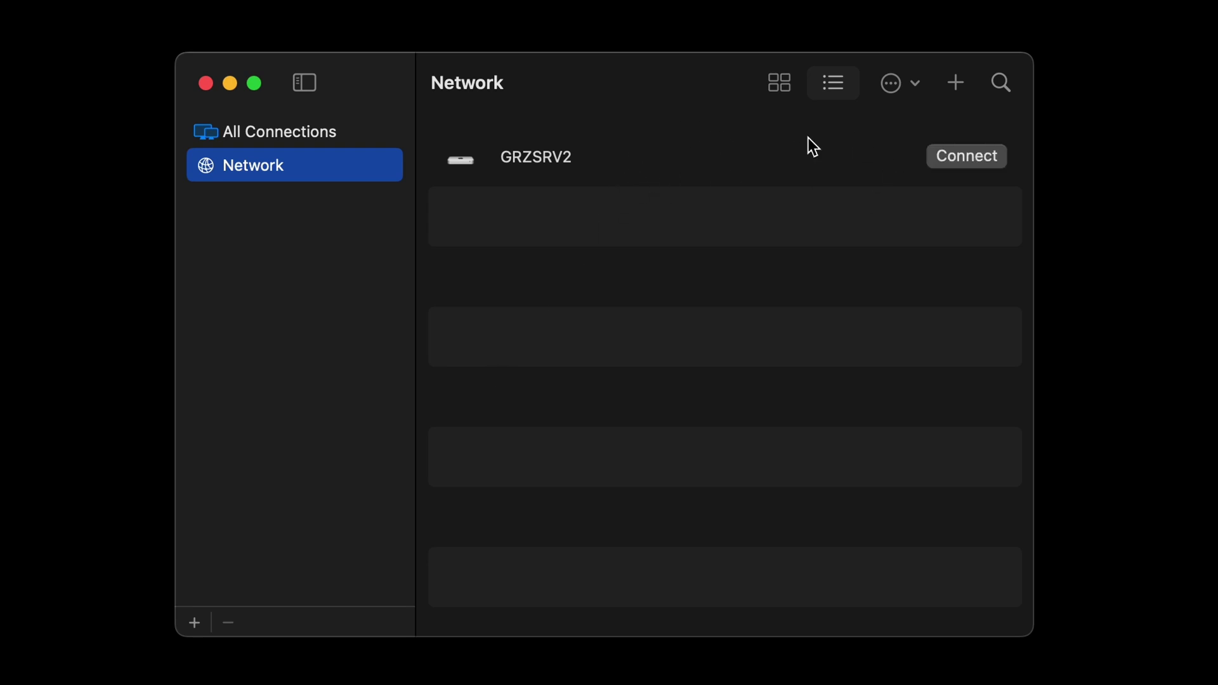
pyautogui.click(954, 85)
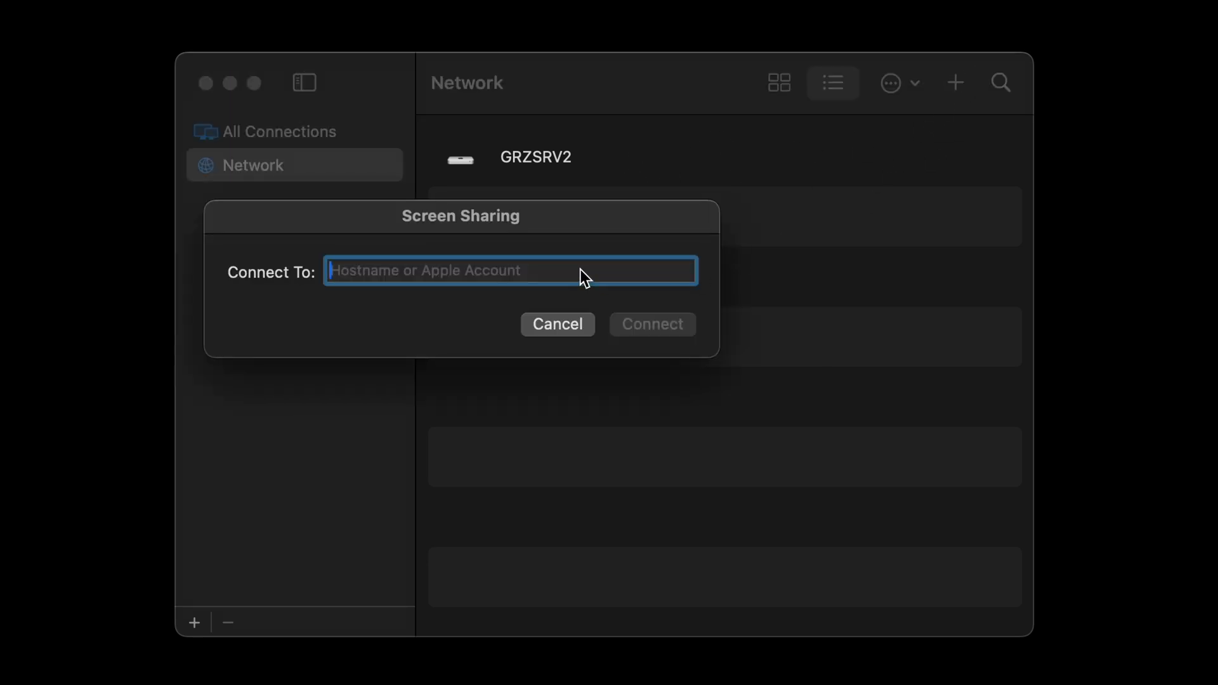
pyautogui.write('100.83.18.8')
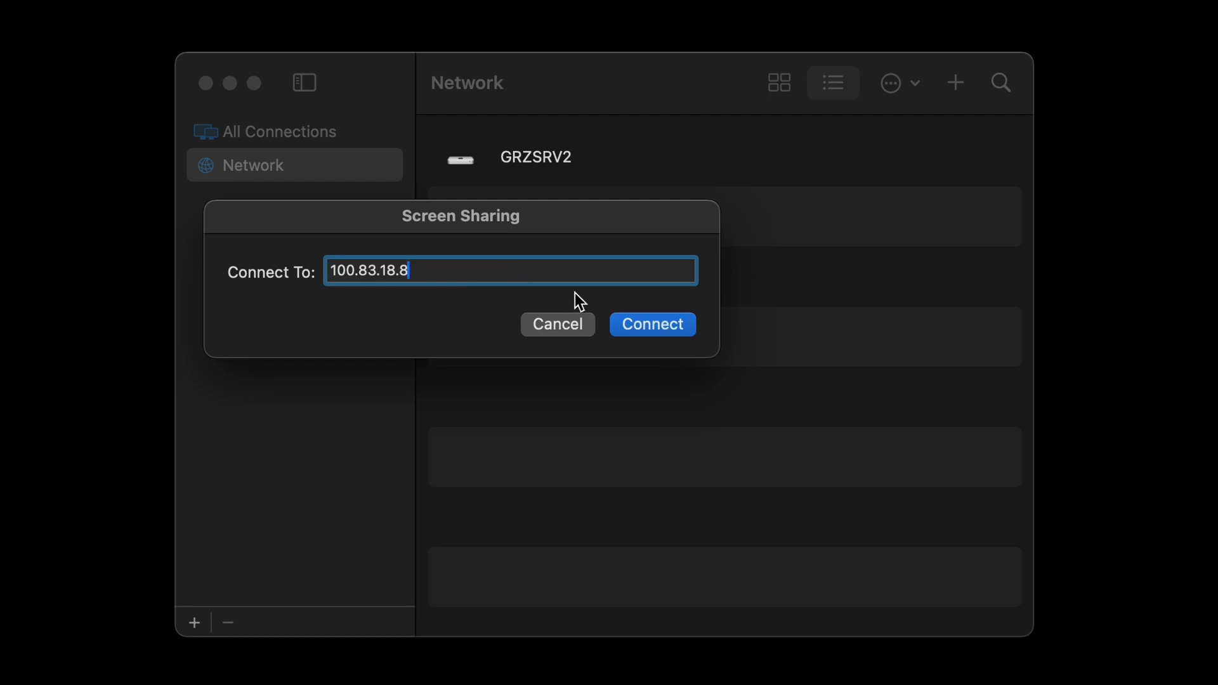
pyautogui.click(638, 319)
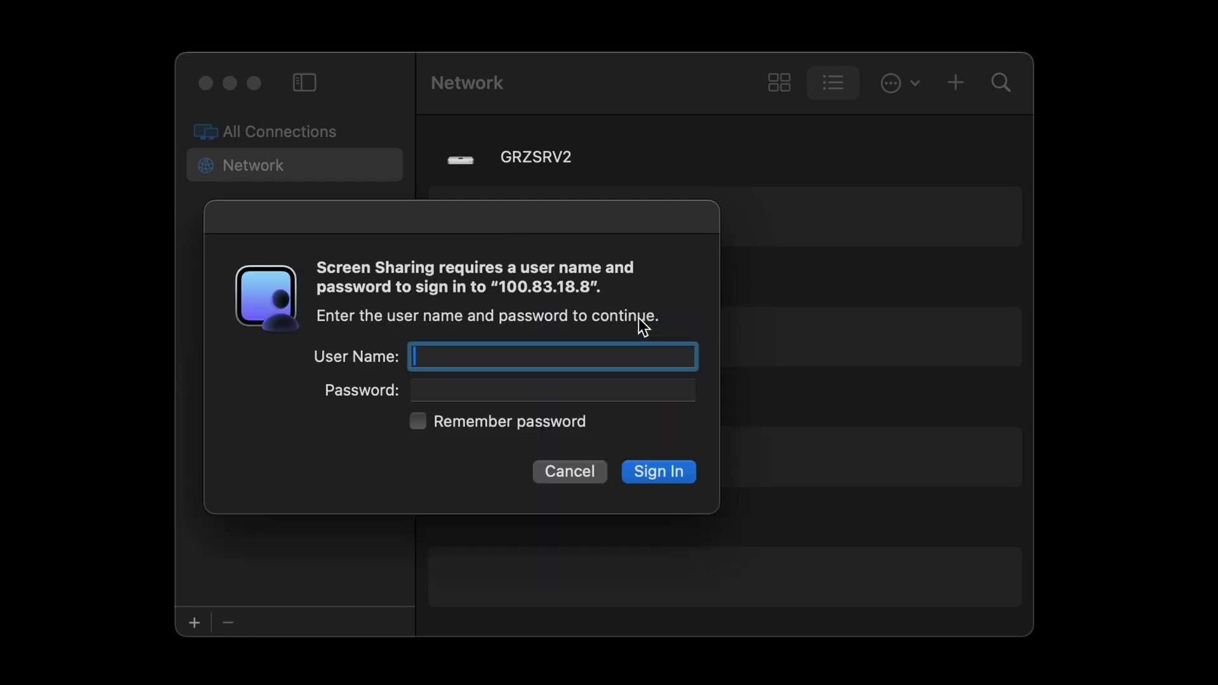
# Sign in with the account's user name and password to view the GRZSRV2 desktop
pyautogui.write('username')
pyautogui.press('Tab')
pyautogui.write('••••••••')
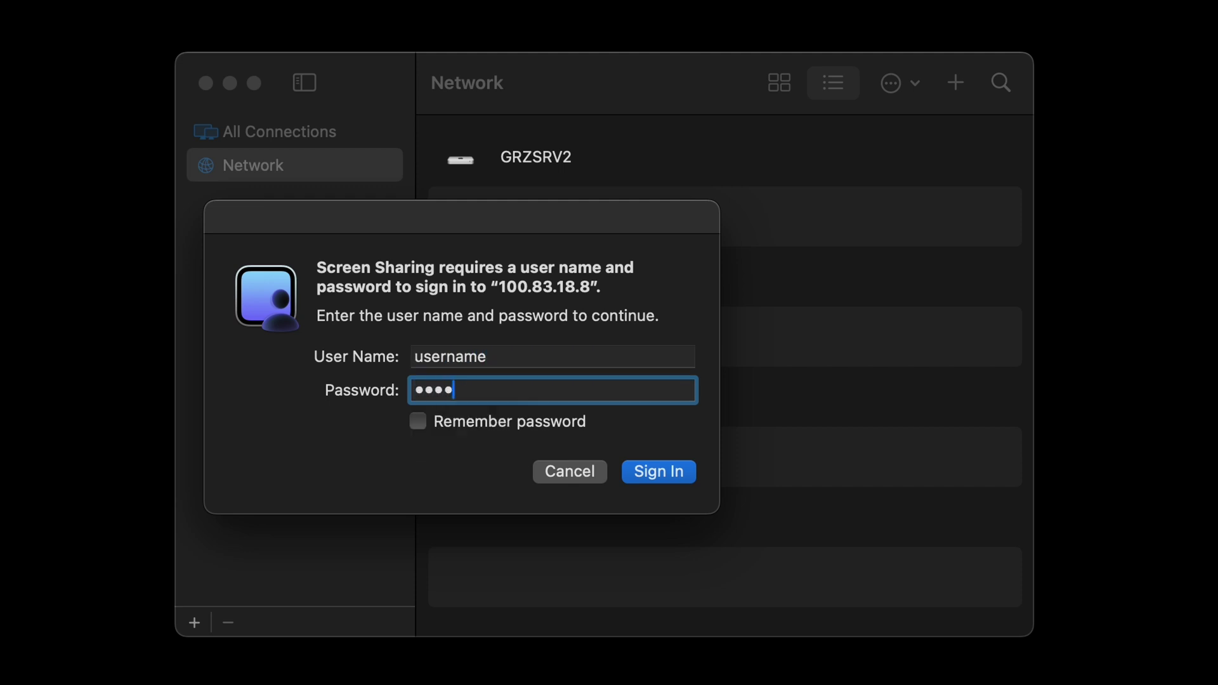
pyautogui.click(660, 471)
pyautogui.click(660, 473)
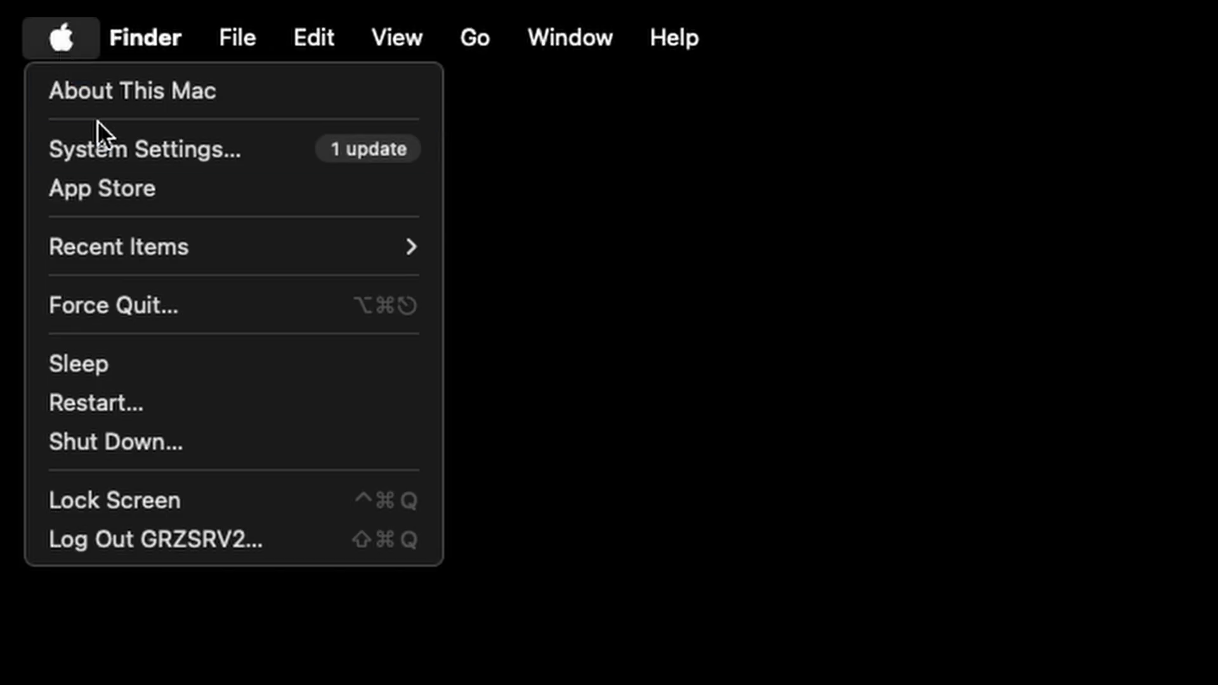
# Open System Settings on the remote Mac to show Energy Saver, with network wake and power-failure startup on
pyautogui.click(99, 147)
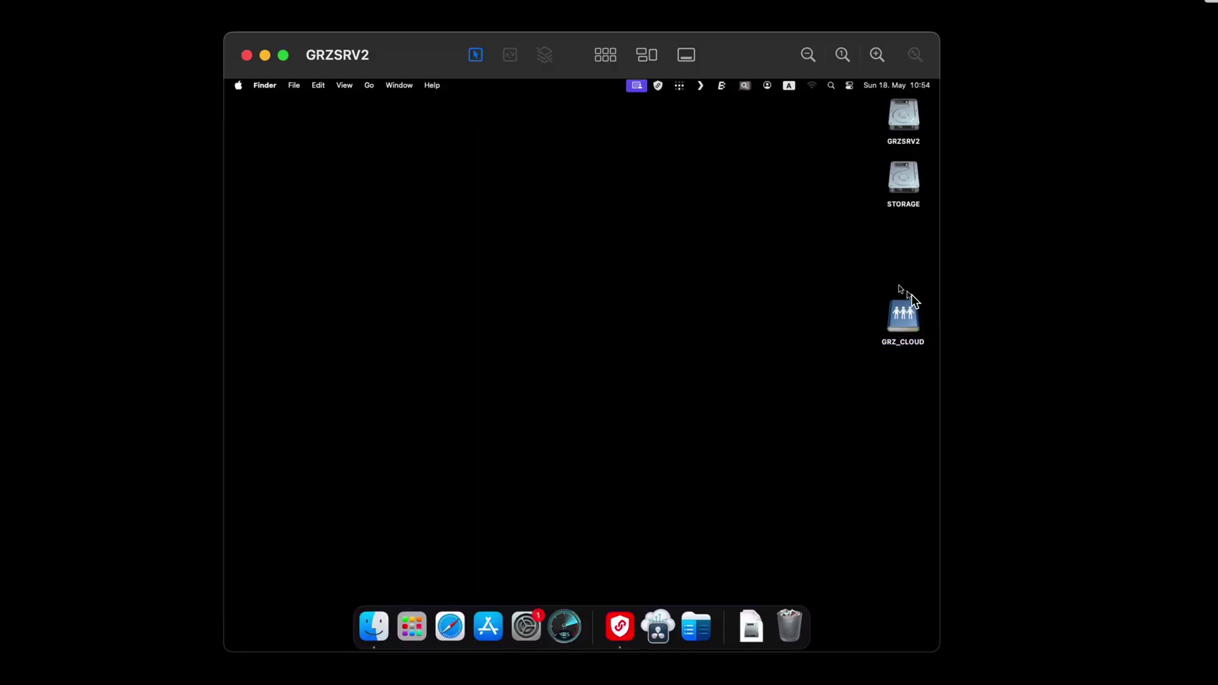
# Launch Disk Utility through Spotlight search
pyautogui.moveTo(905, 294); pyautogui.dragTo(902, 254)
pyautogui.click(731, 235)
pyautogui.press('super+space')
pyautogui.write('disk uti')
pyautogui.press('Return')
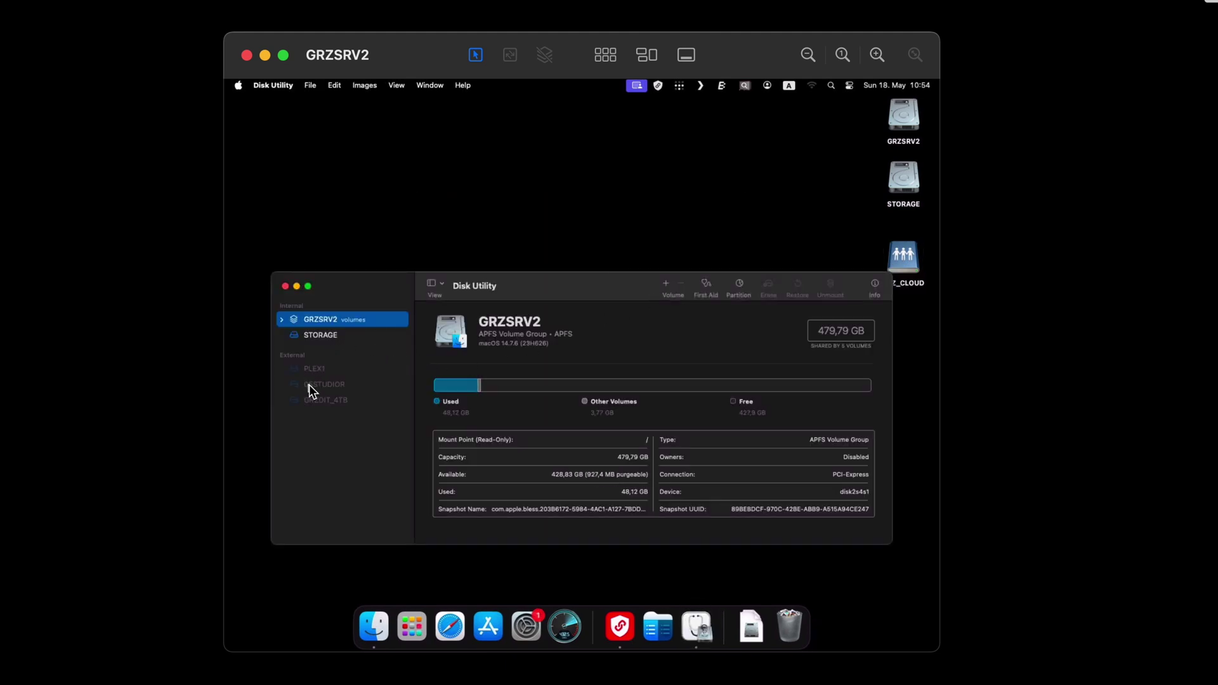
# Mount the GRZDIT_4TB drive to check its usage, then eject it again
pyautogui.click(310, 384)
pyautogui.rightClick(313, 397)
pyautogui.click(406, 468)
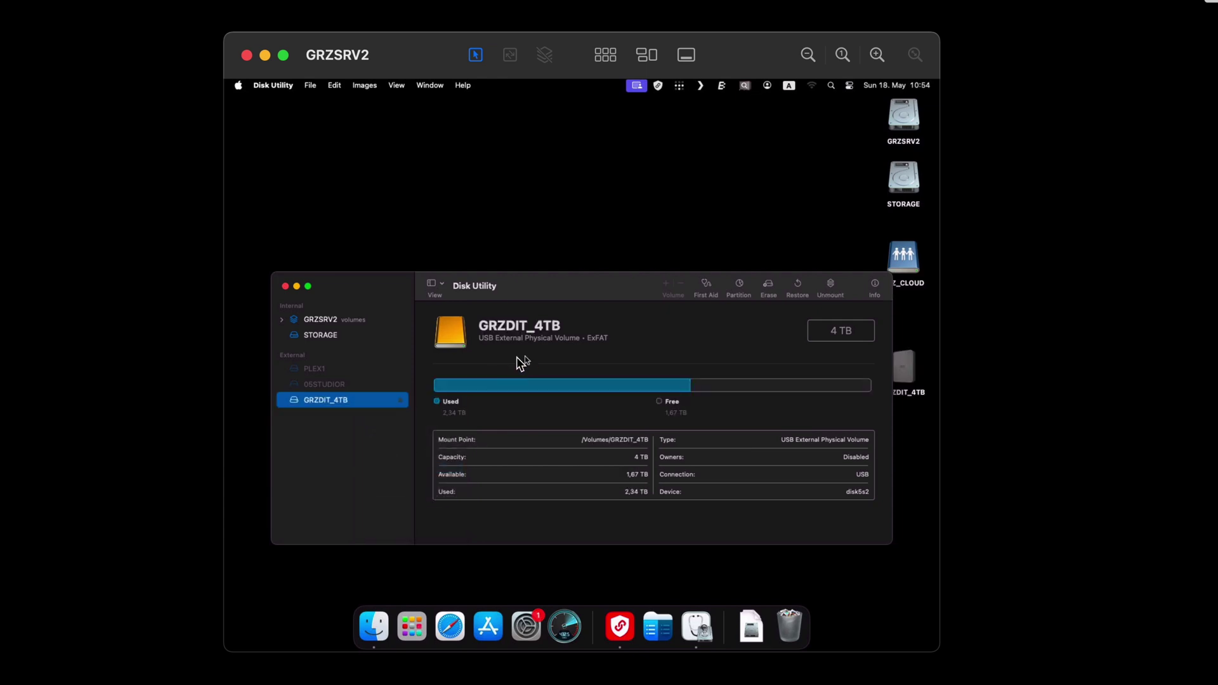
pyautogui.click(400, 400)
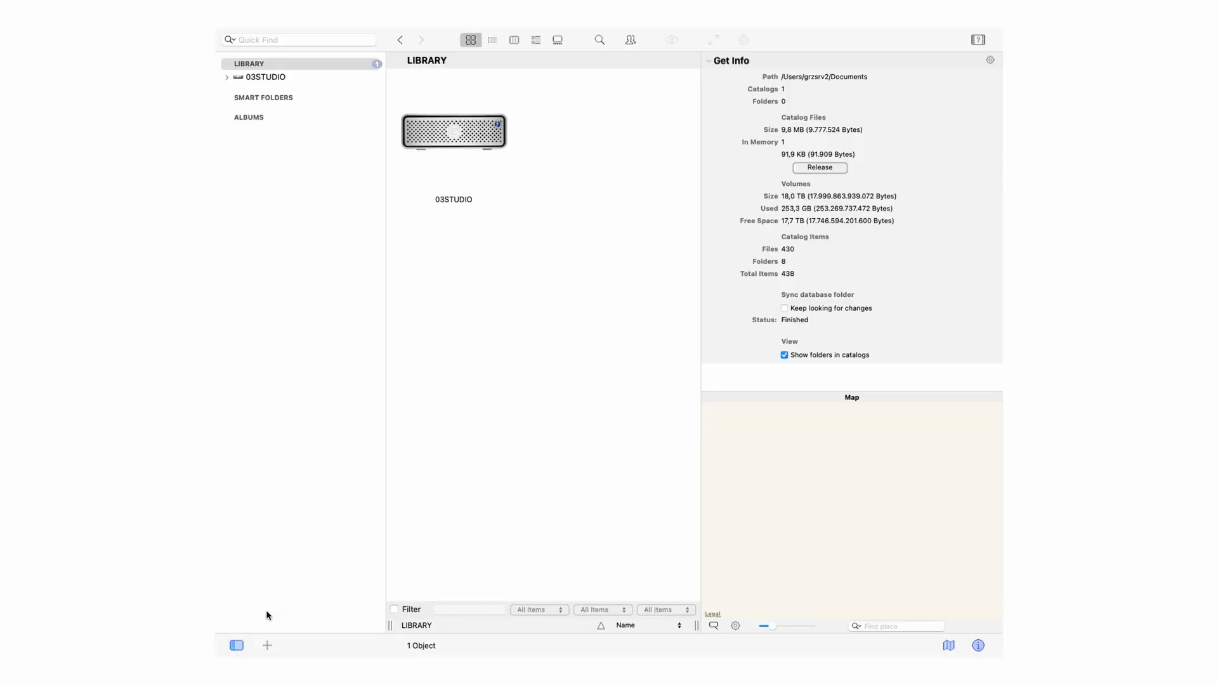
# Create a new catalog from the GRZDIT_4TB volume after reviewing the Archive Files and Ignore settings
pyautogui.click(268, 644)
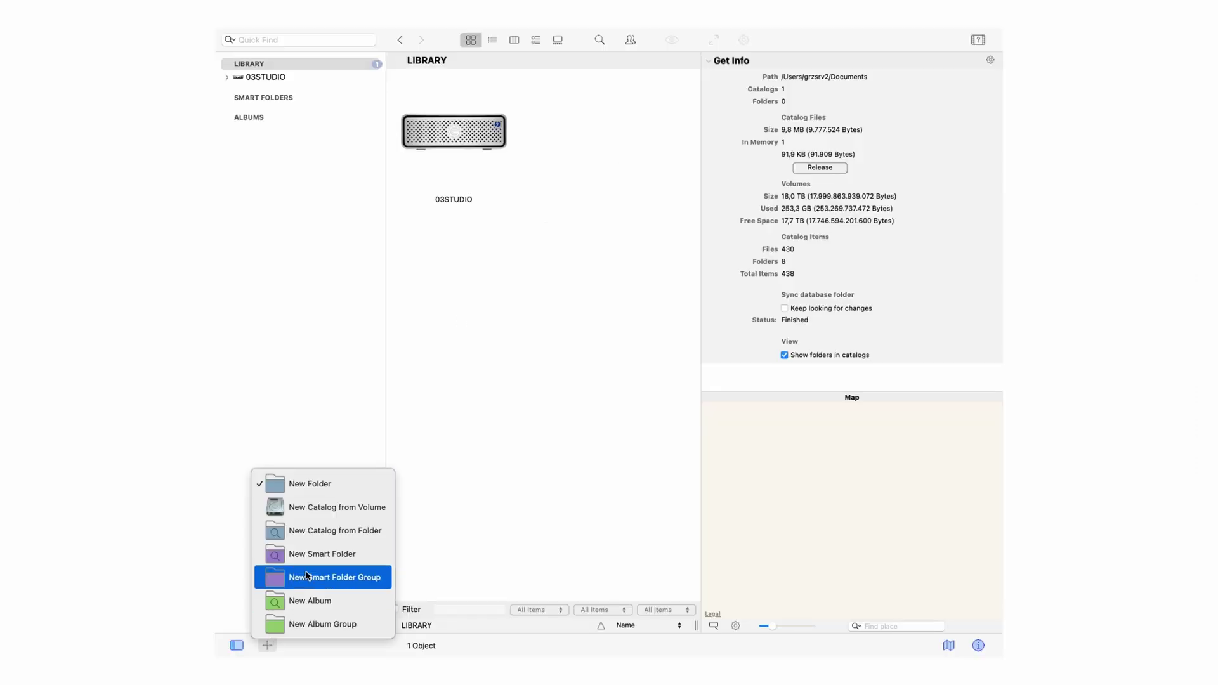
pyautogui.click(335, 503)
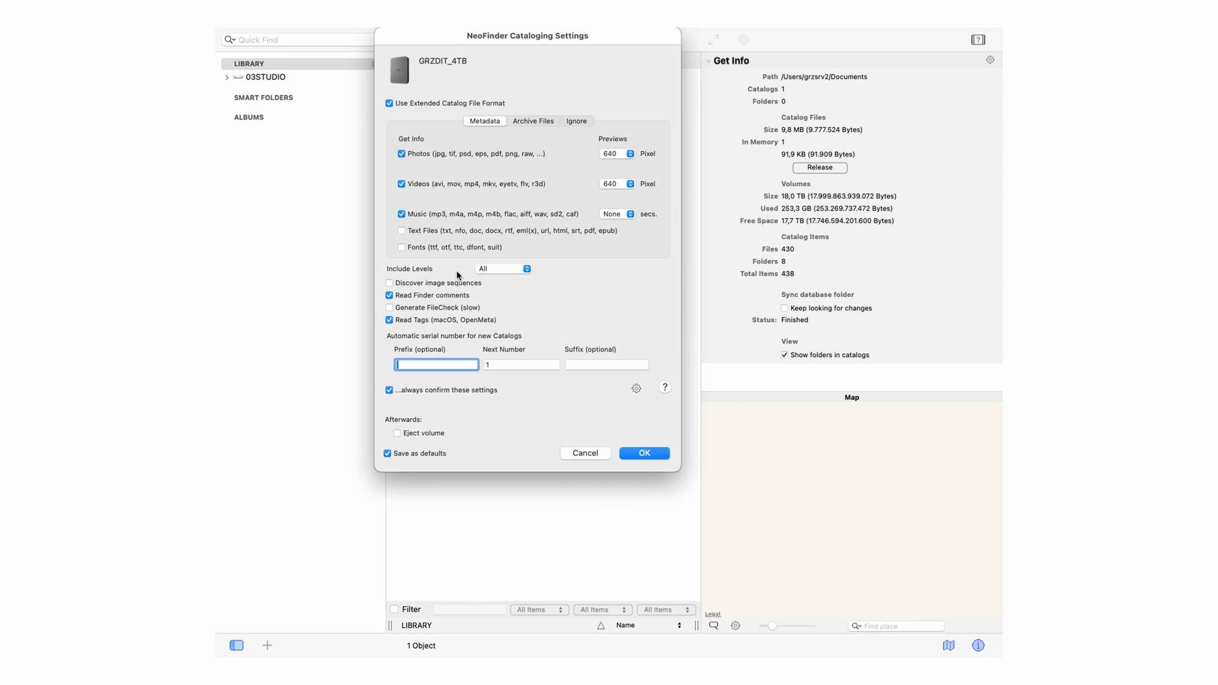
pyautogui.click(528, 122)
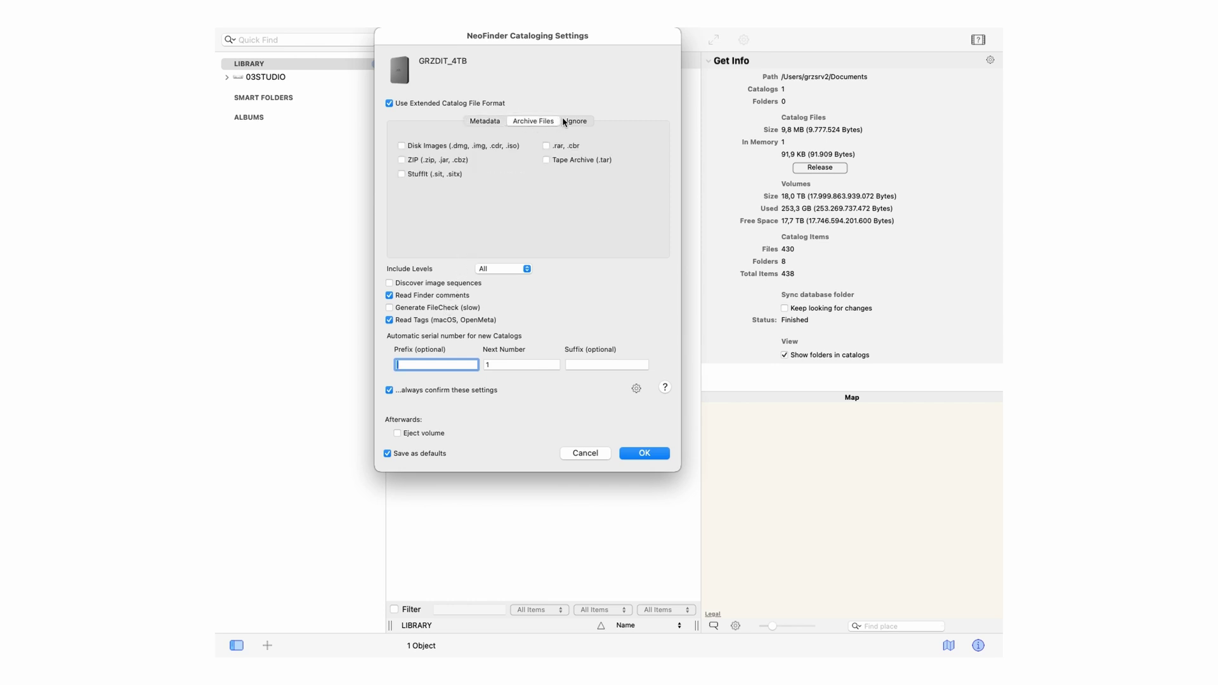
pyautogui.click(570, 121)
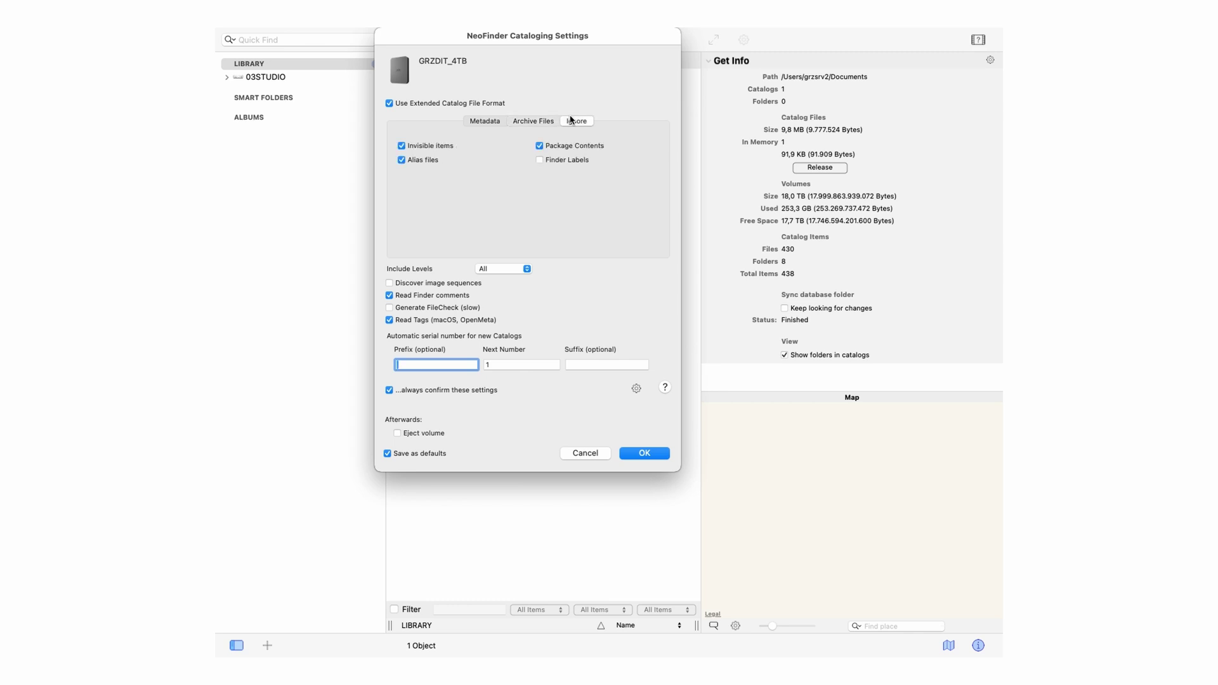
pyautogui.press('Return')
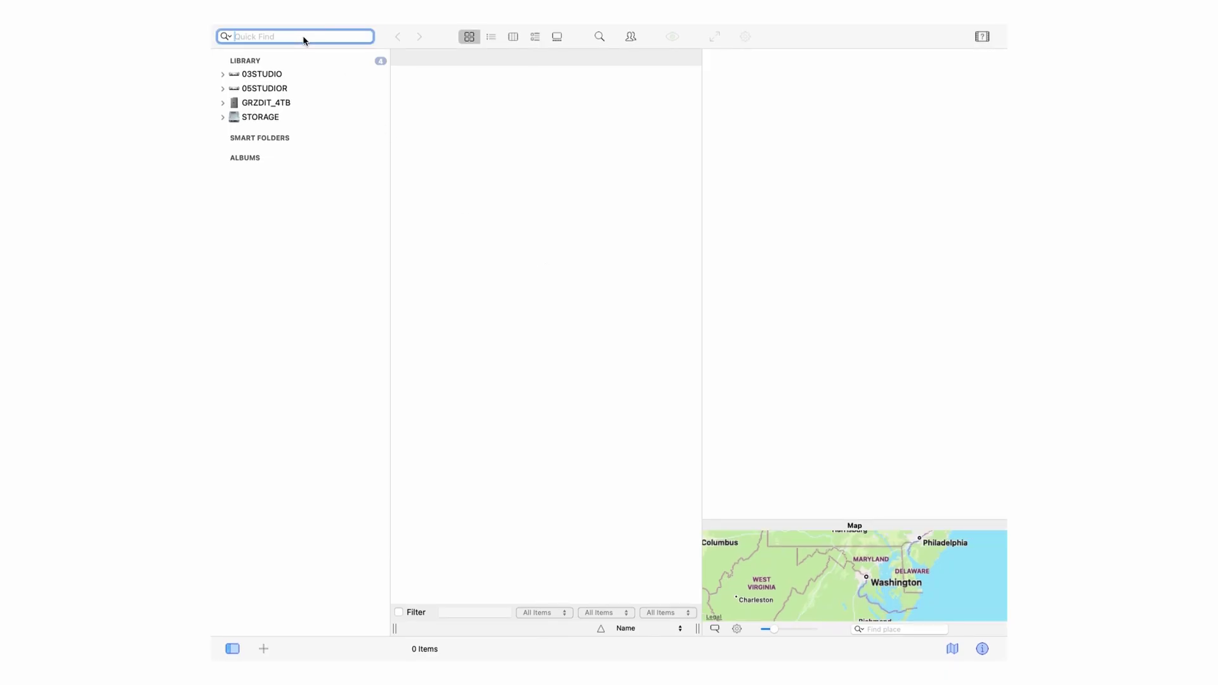
pyautogui.write('tailscale')
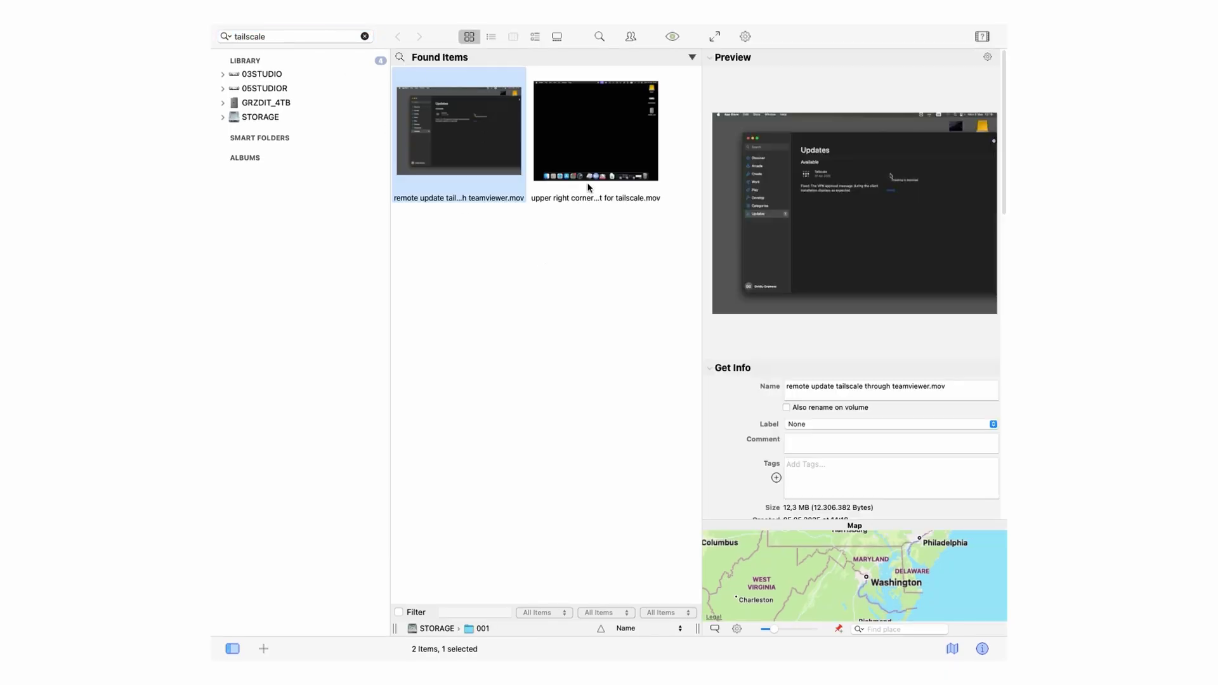
pyautogui.click(598, 147)
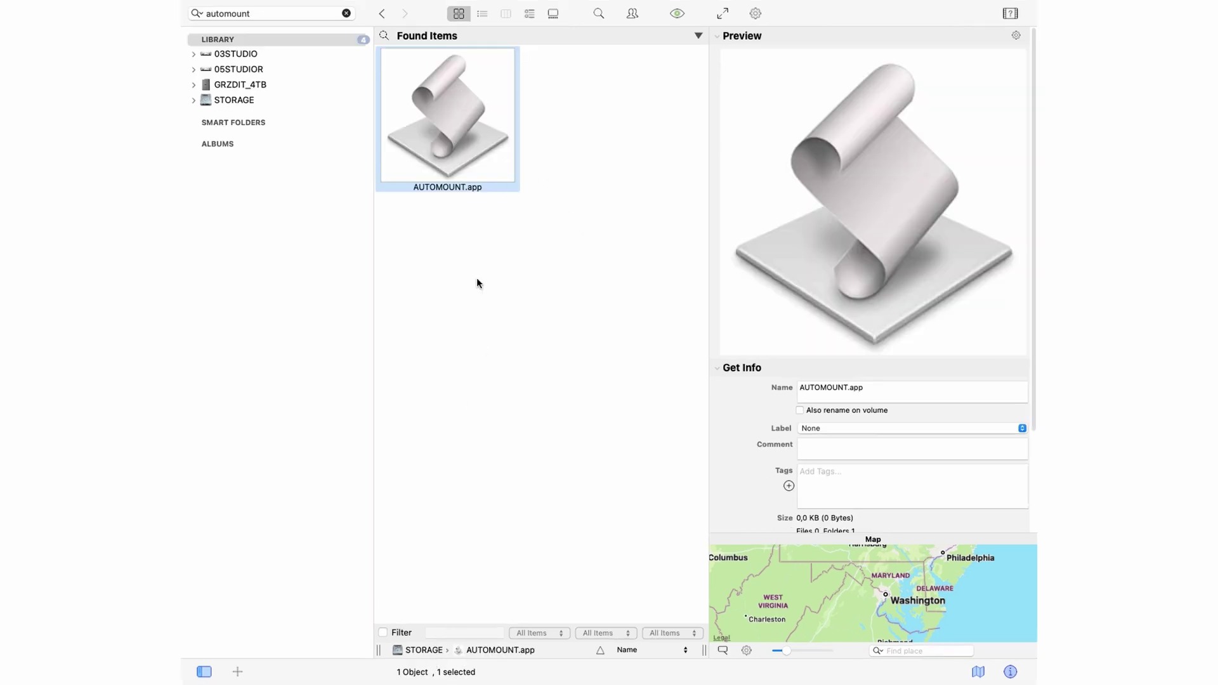
pyautogui.rightClick(436, 86)
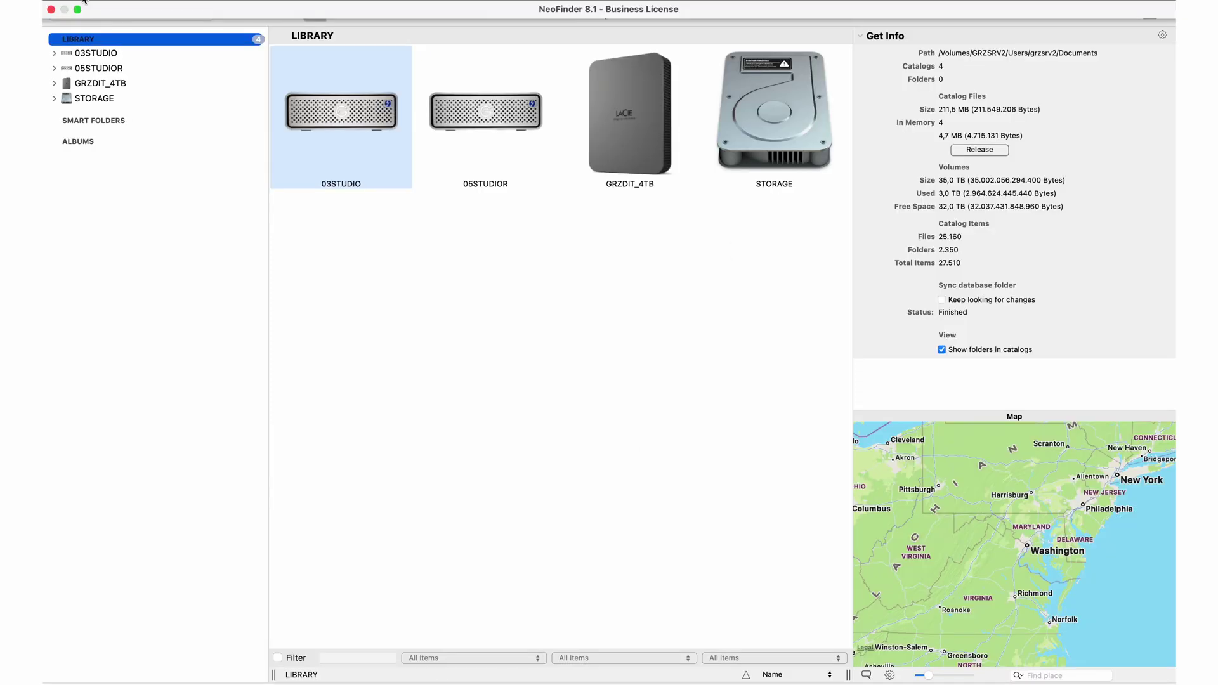
pyautogui.click(84, 3)
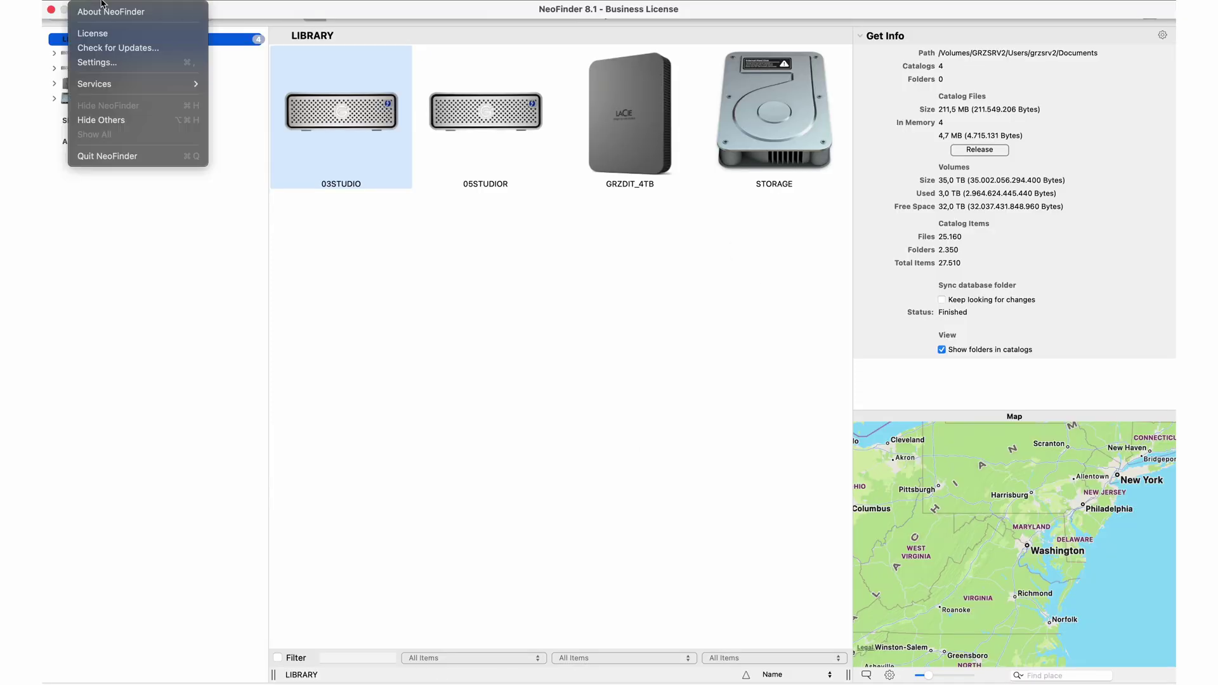
pyautogui.click(116, 61)
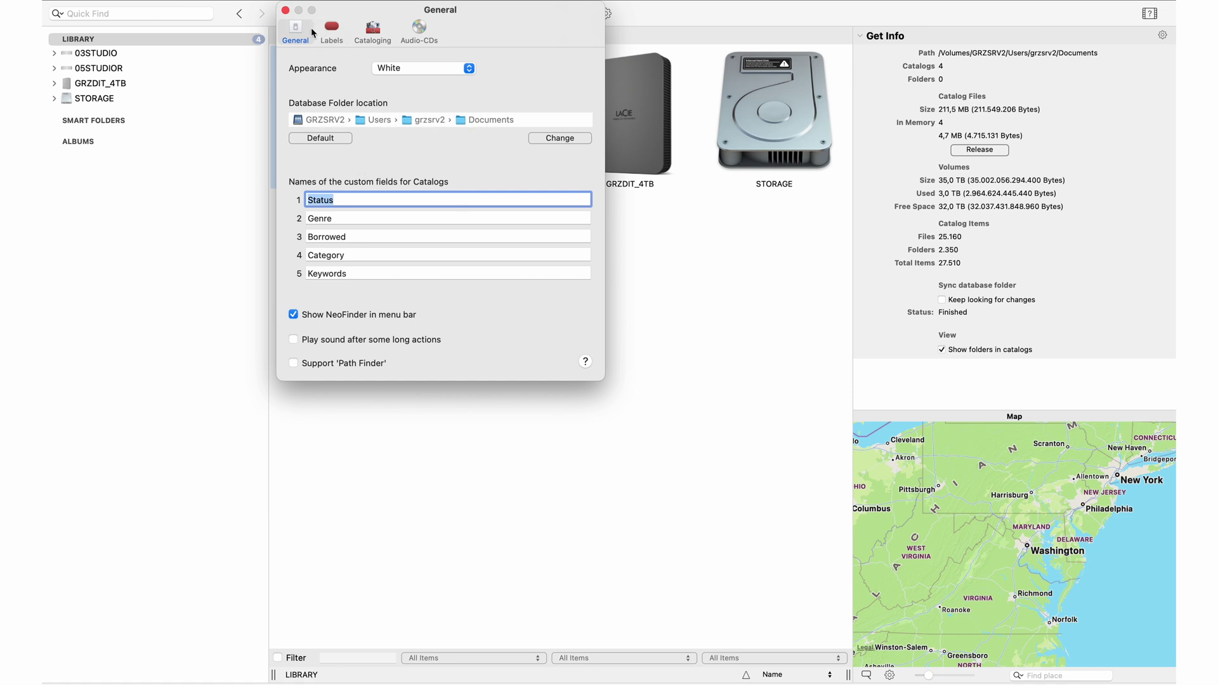
pyautogui.click(286, 10)
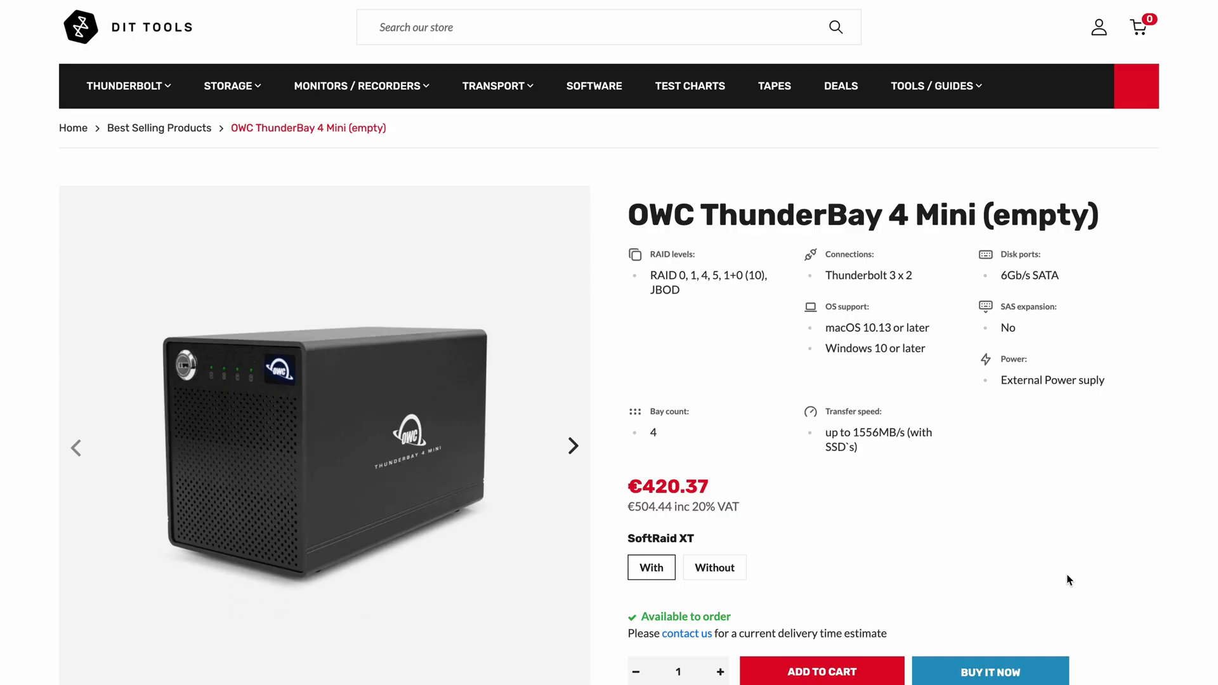
# Choose the OWC ThunderBay 4 Mini without SoftRaid XT, bringing the price to €359.88
pyautogui.moveTo(740, 507); pyautogui.dragTo(683, 538)
pyautogui.click(860, 506)
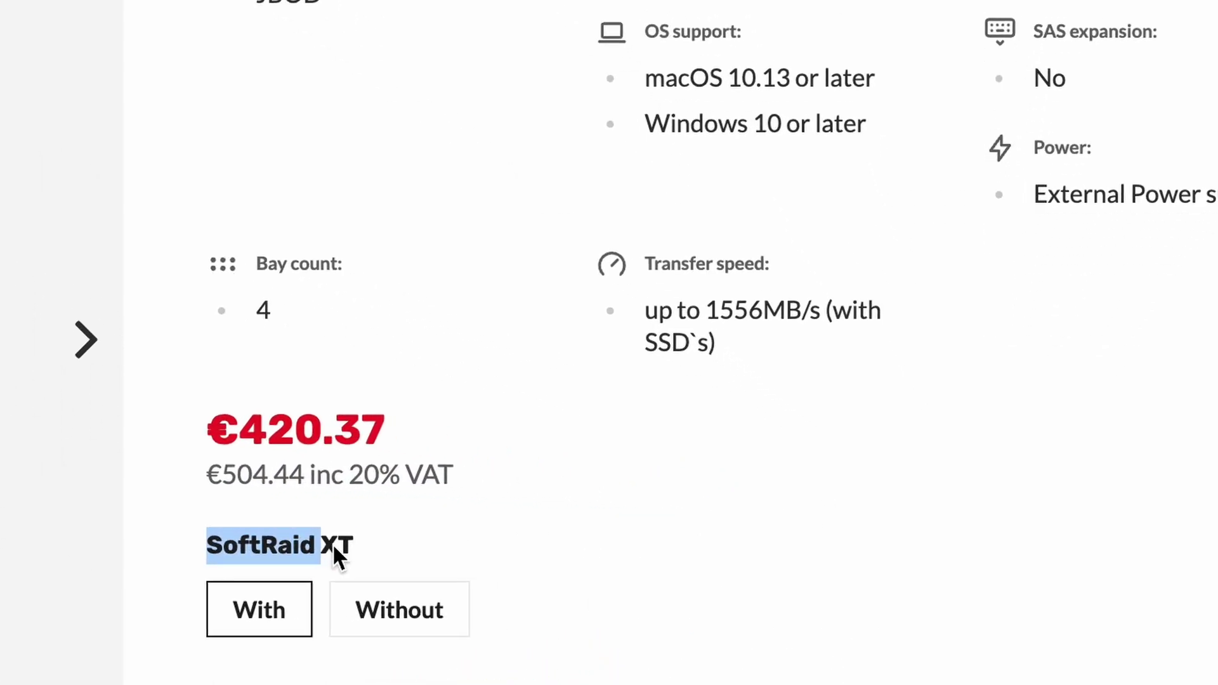
pyautogui.click(413, 554)
pyautogui.click(379, 593)
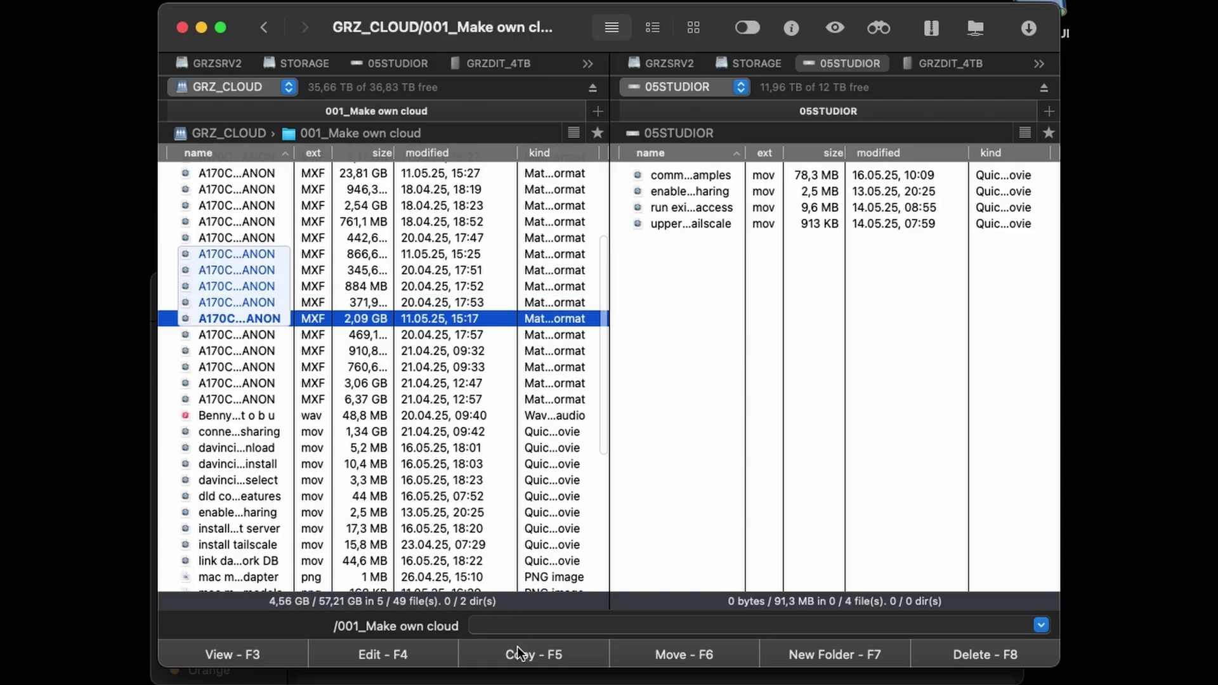
# Queue two copy jobs to 05STUDIOR: the five selected MXF clips, then six shift-selected files
pyautogui.click(516, 648)
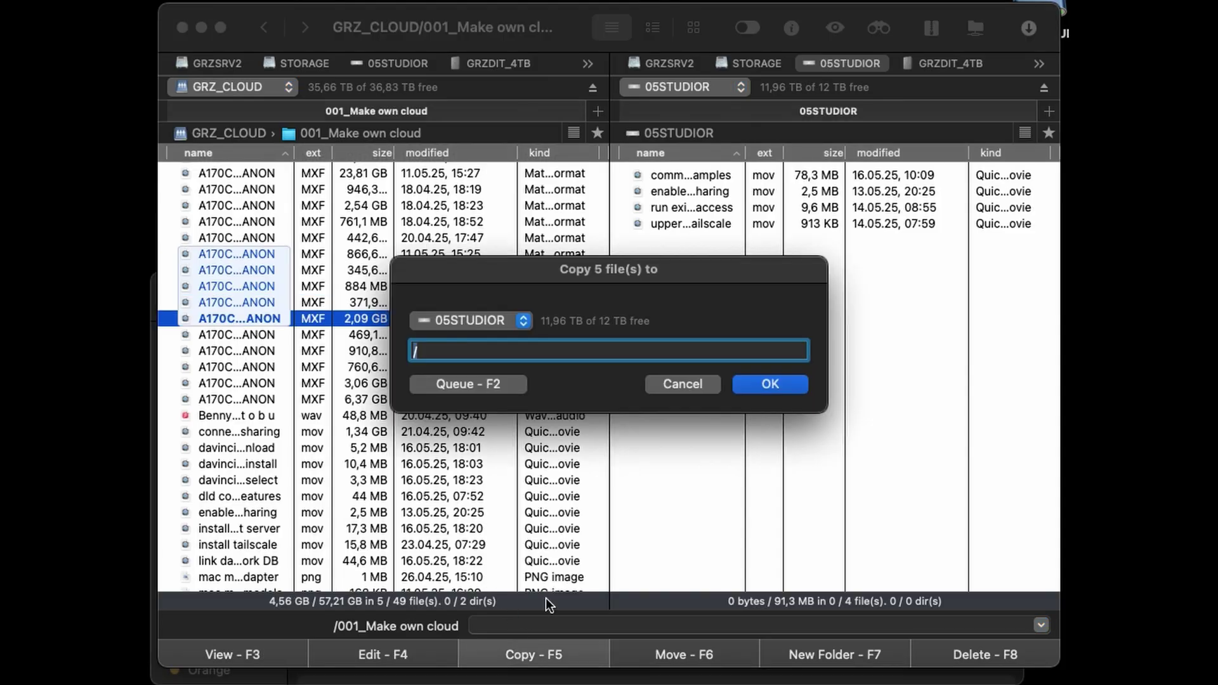
pyautogui.click(496, 386)
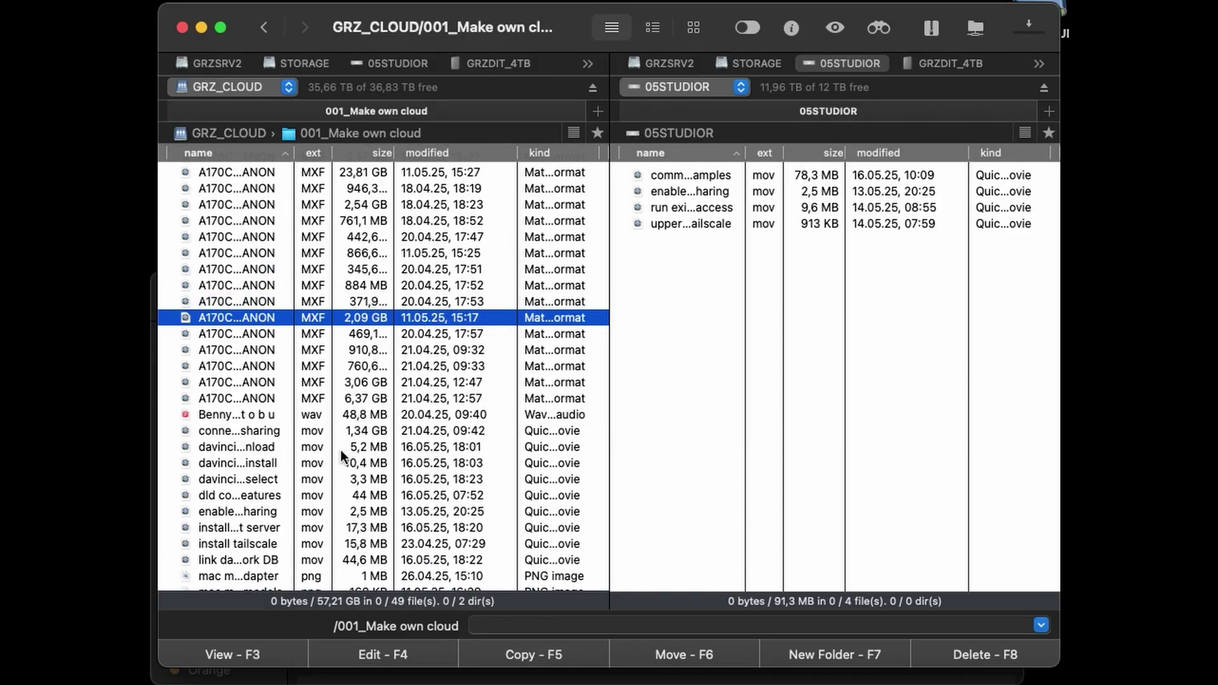
pyautogui.scroll(-6, 340, 451)
pyautogui.click(263, 447)
pyautogui.keyDown('shift'); pyautogui.click(257, 526); pyautogui.keyUp('shift')
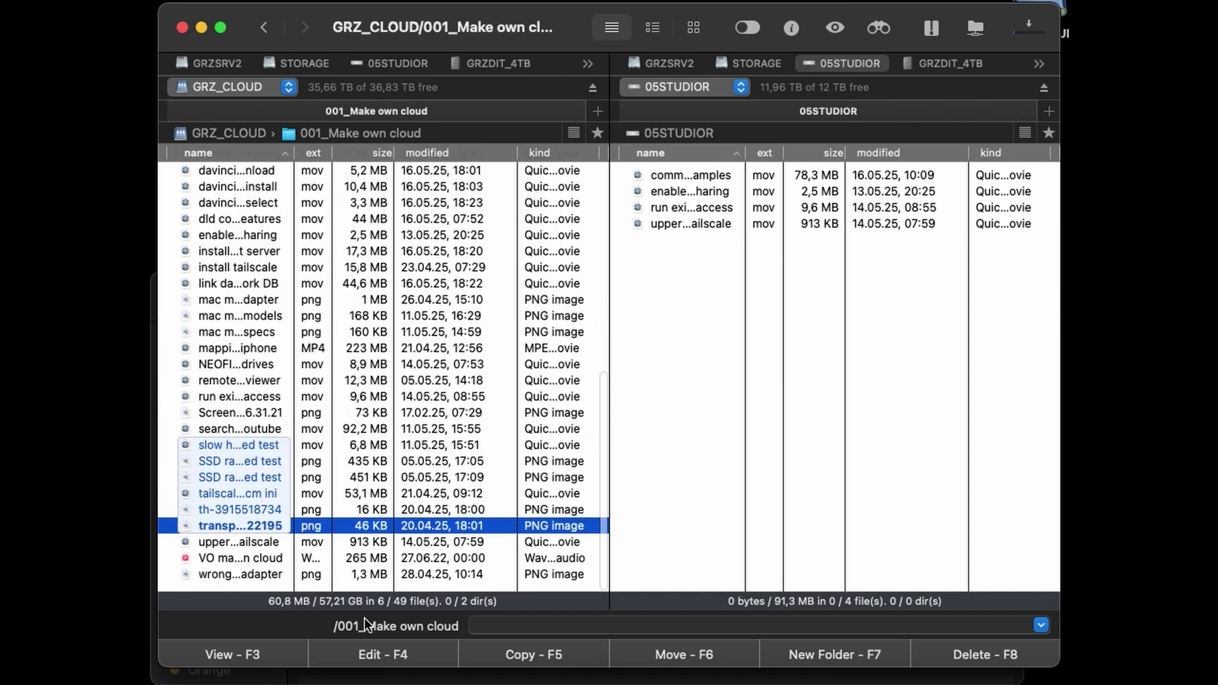
pyautogui.click(478, 645)
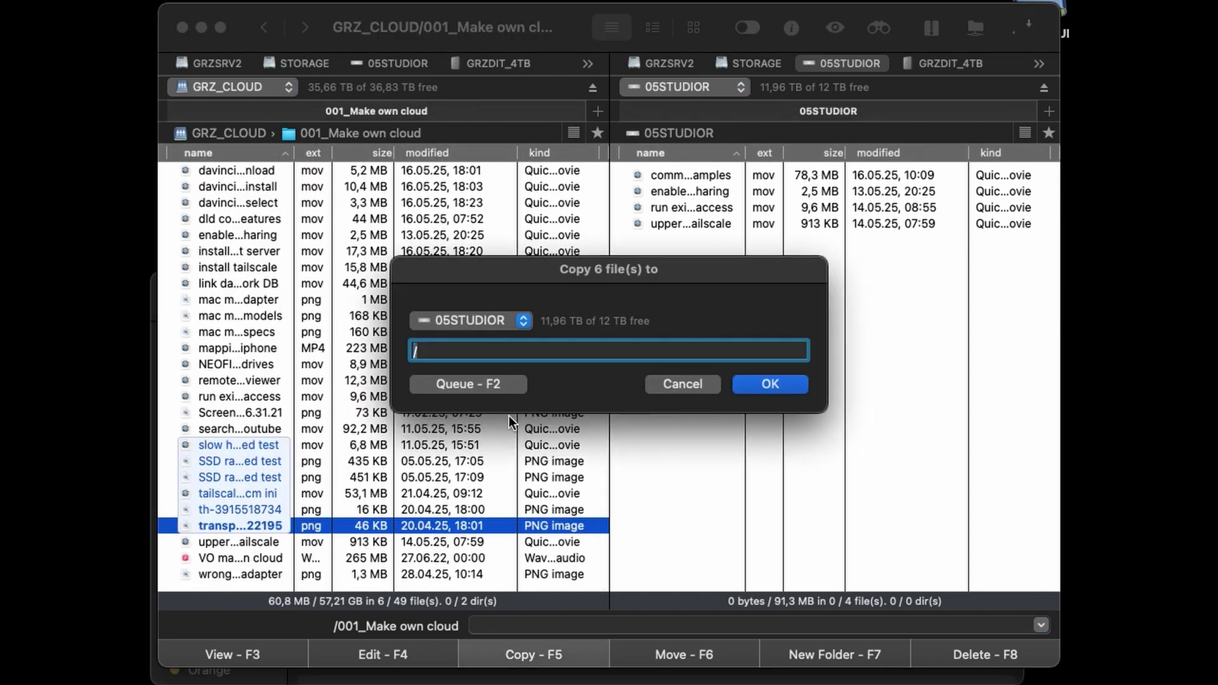
pyautogui.click(511, 385)
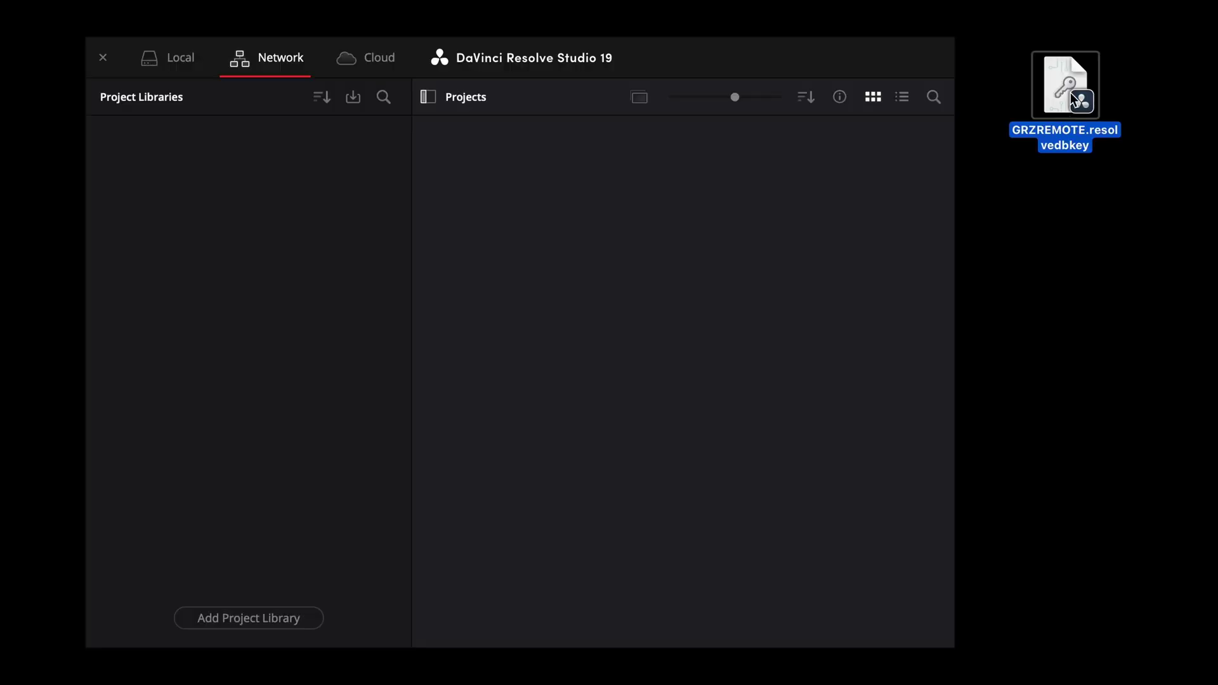
# Import the GRZREMOTE network project library from the GRZREMOTE.resolvedbkey file on the desktop
pyautogui.doubleClick(1071, 92)
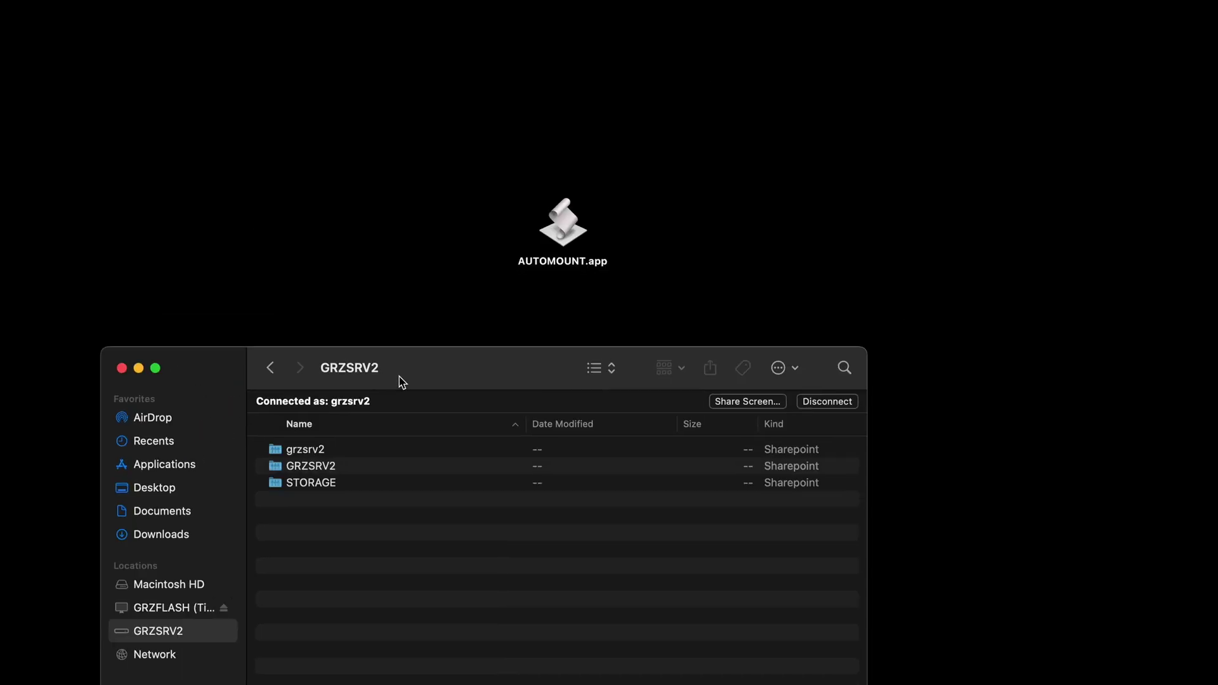
# Select and copy the STORAGE share's full server address from its info window
pyautogui.click(341, 484)
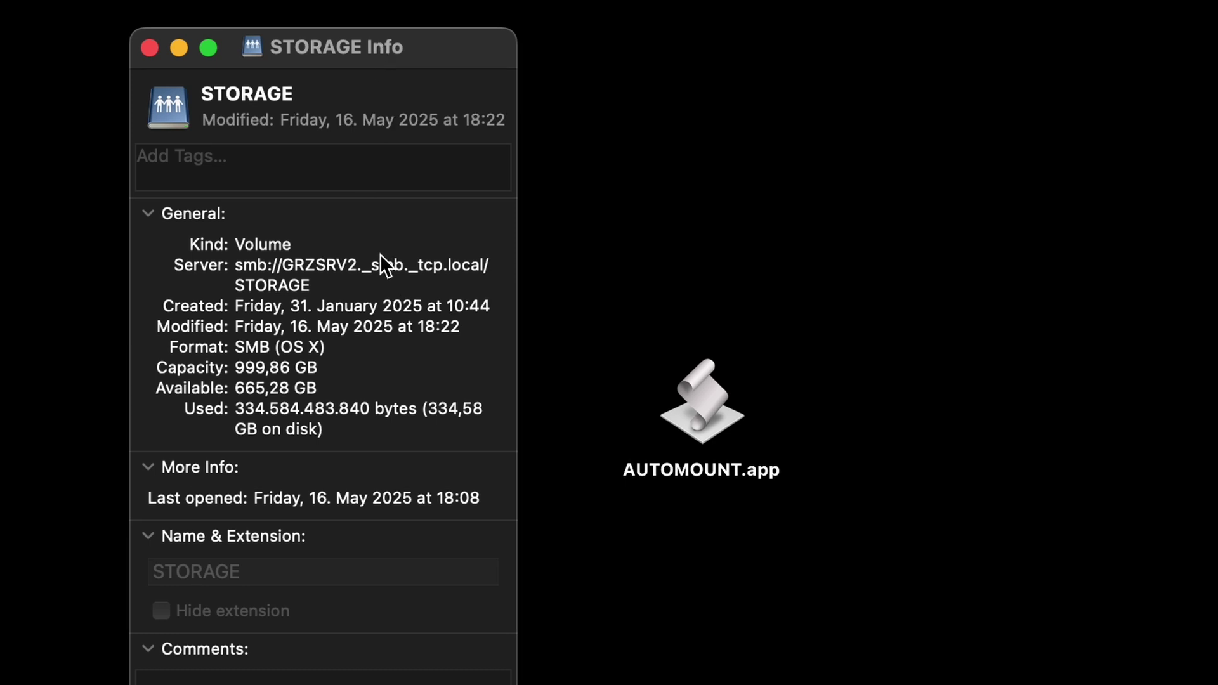
pyautogui.tripleClick(446, 260)
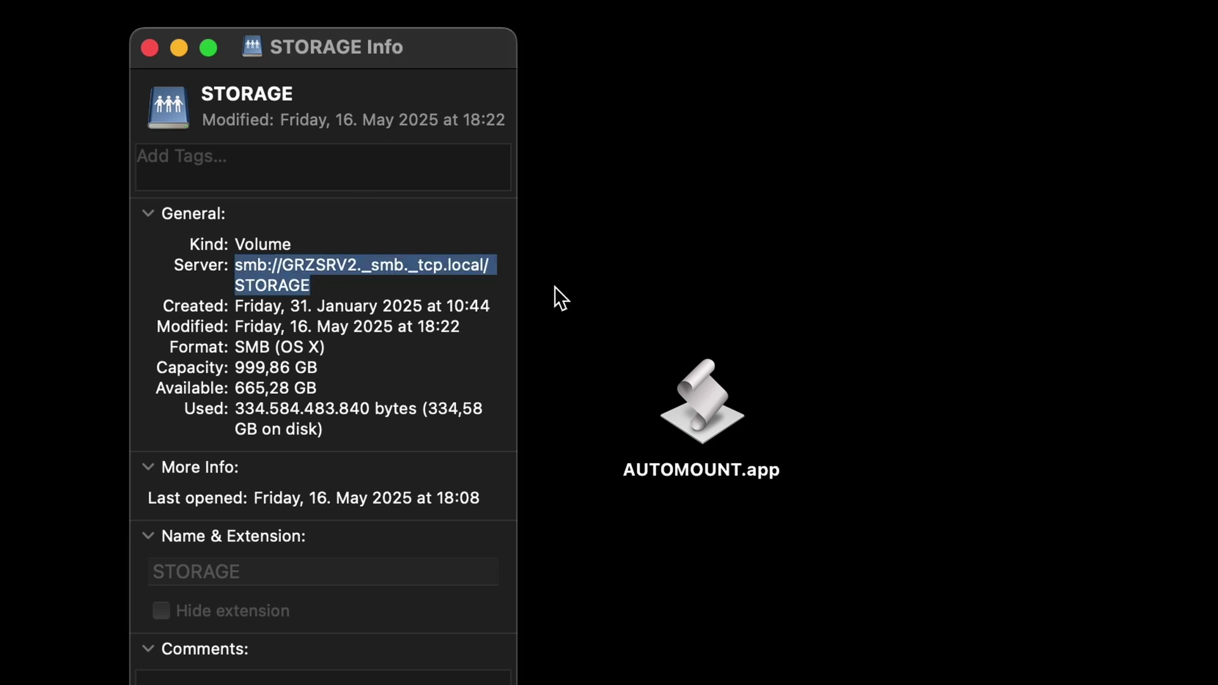
pyautogui.rightClick(426, 258)
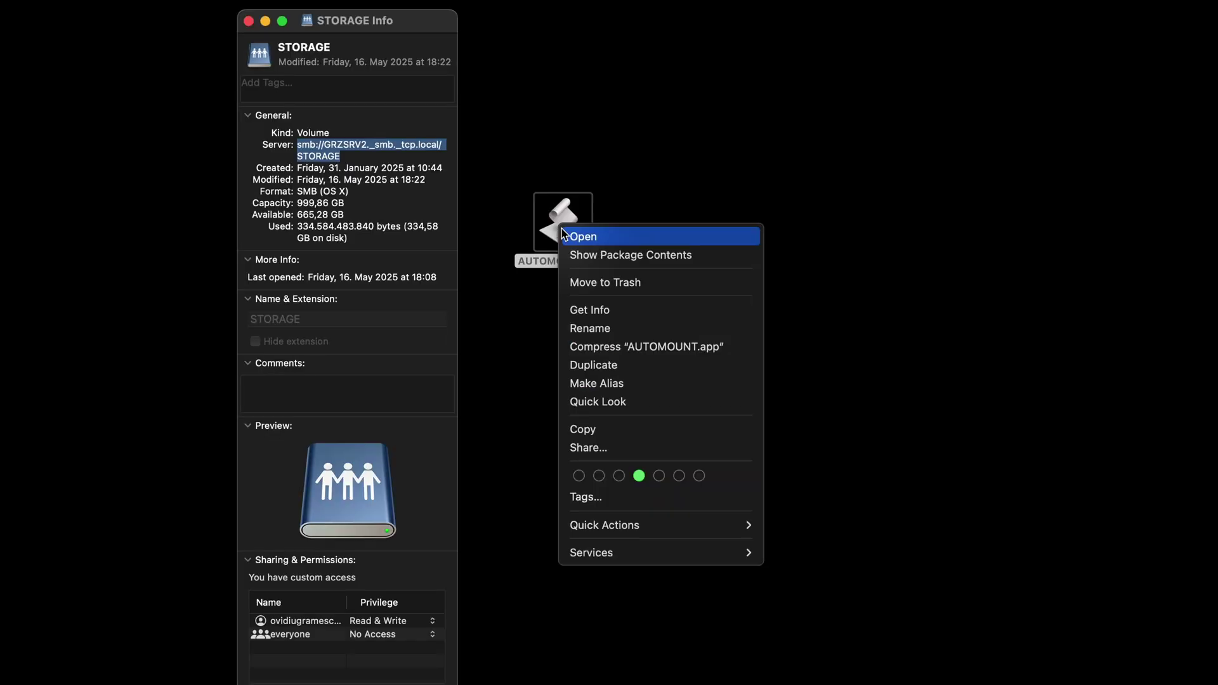
# Open AUTOMOUNT.app's main.scpt in Script Editor, then add AUTOMOUNT.app to the Open at Login items
pyautogui.click(612, 260)
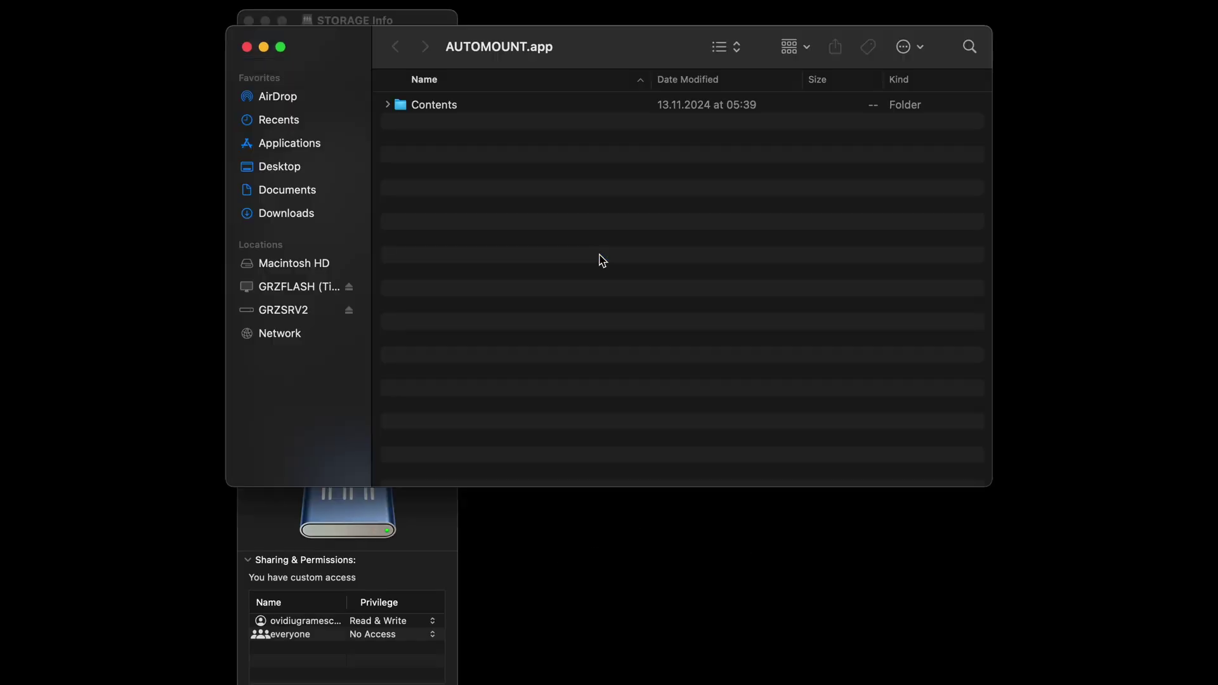
pyautogui.doubleClick(438, 105)
pyautogui.doubleClick(429, 154)
pyautogui.click(424, 155)
pyautogui.doubleClick(425, 155)
pyautogui.rightClick(431, 106)
pyautogui.click(670, 141)
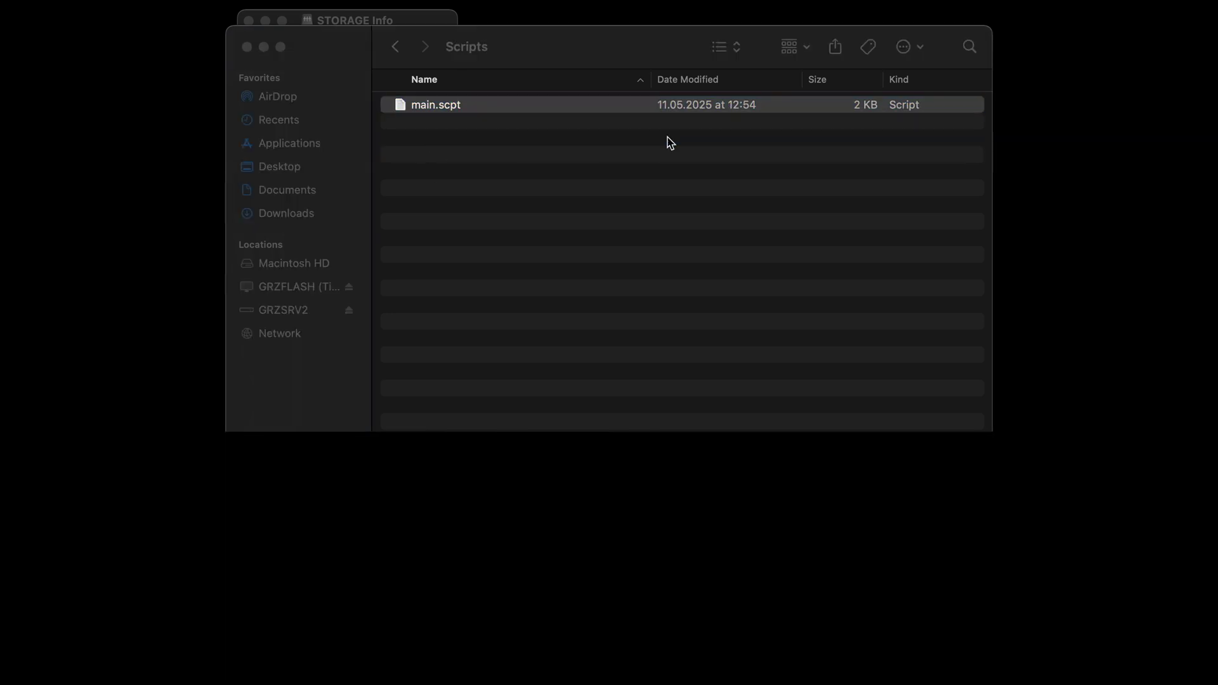
pyautogui.moveTo(901, 89); pyautogui.dragTo(582, 66)
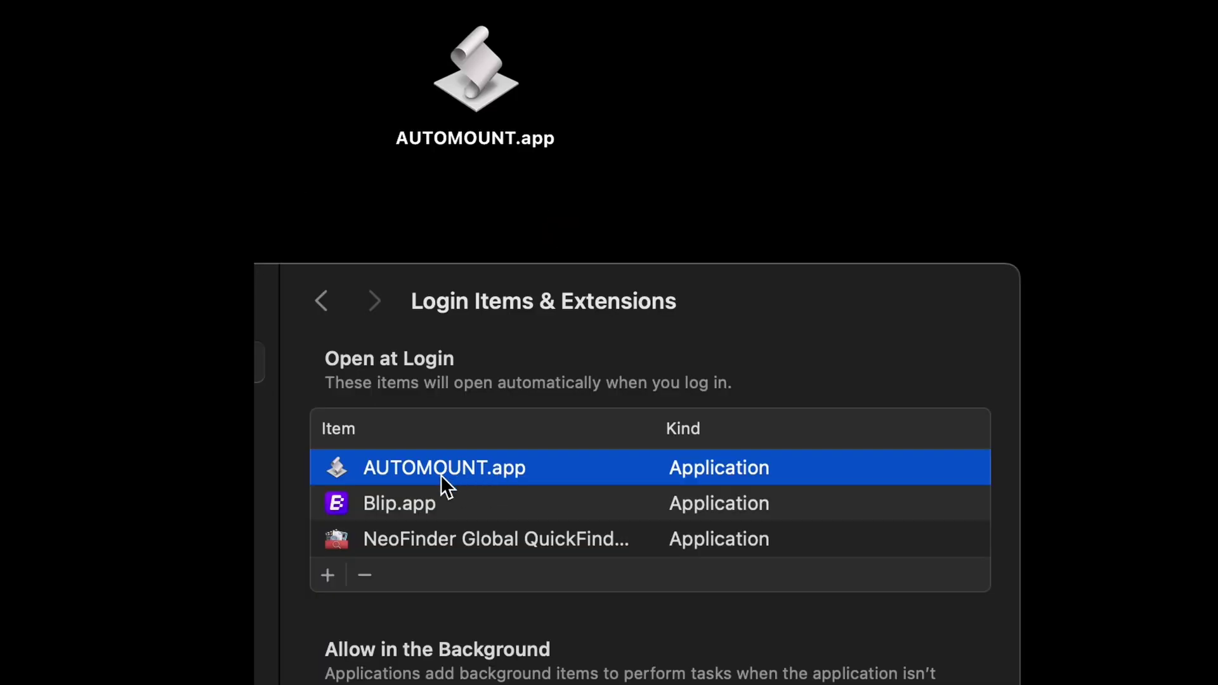
pyautogui.moveTo(483, 95)
pyautogui.mouseDown()
pyautogui.moveTo(463, 468)
pyautogui.moveTo(488, 85)
pyautogui.mouseUp()
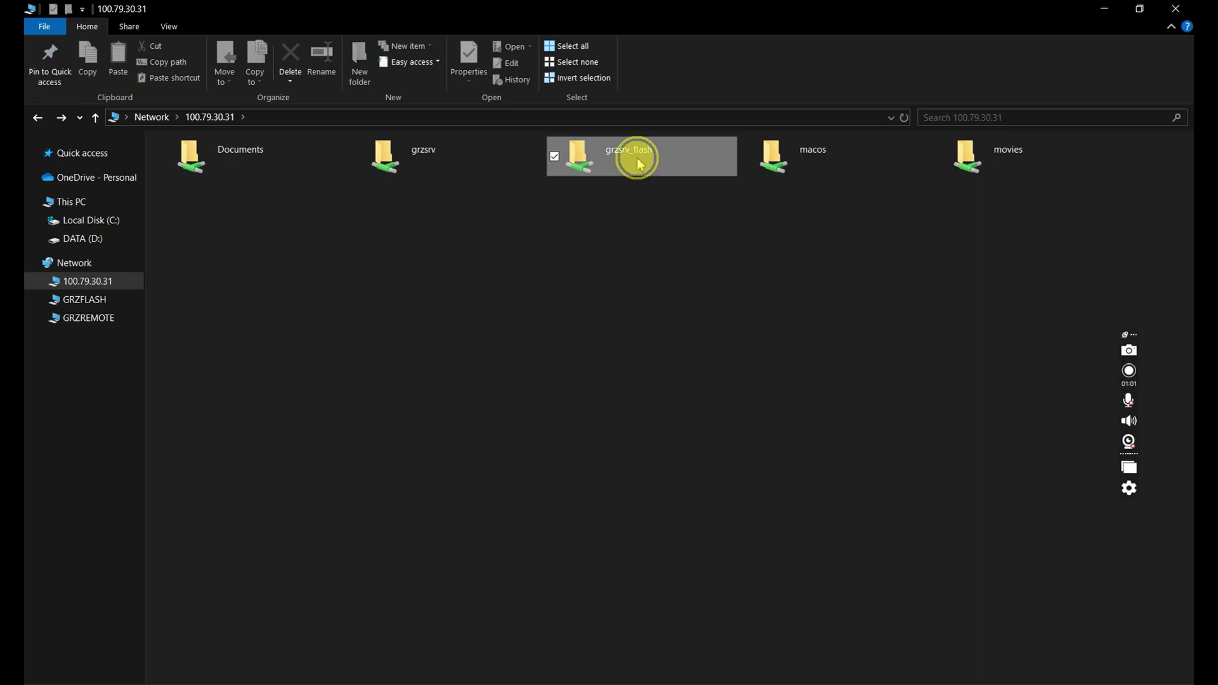
# Start mapping the grzsrv_flash share on 100.79.30.31 as network drive Z:
pyautogui.rightClick(636, 158)
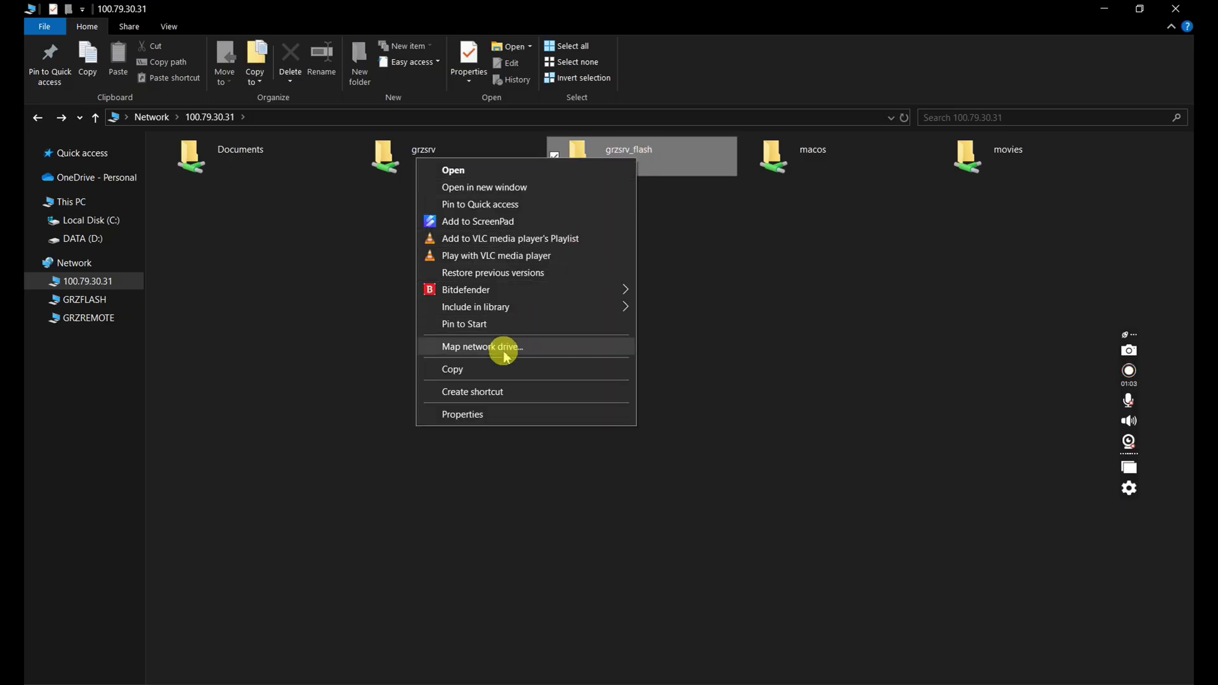
pyautogui.click(505, 353)
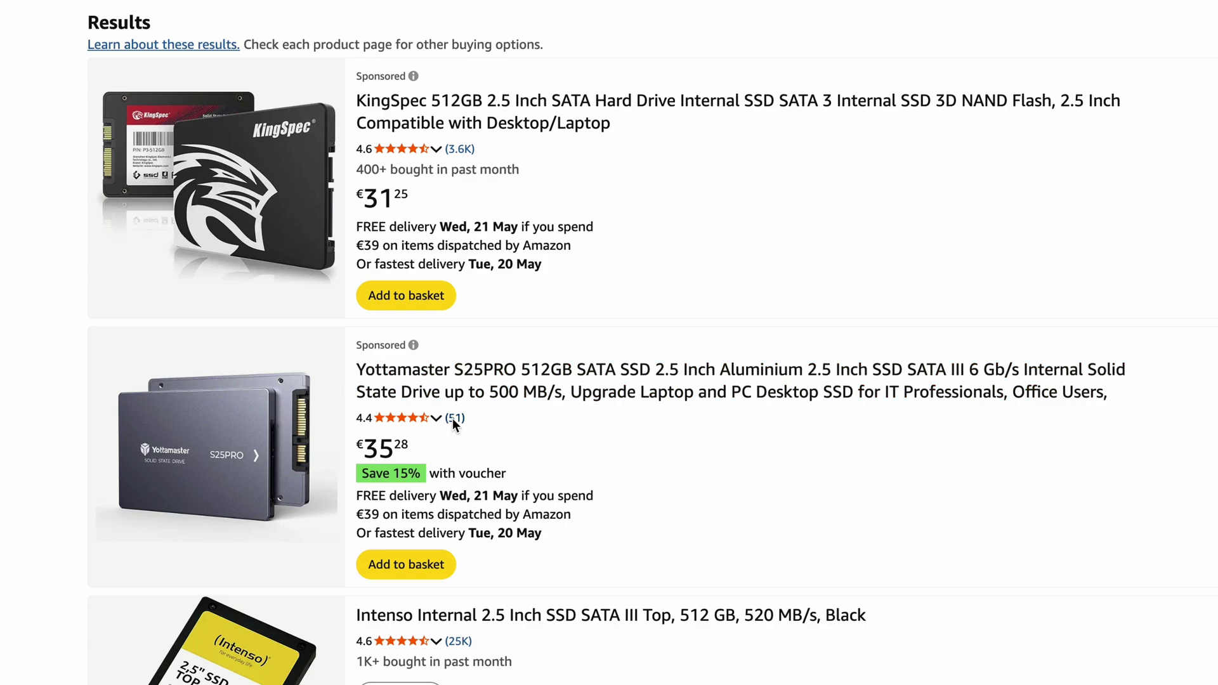
# Scroll down through the Amazon listing for the Cablecc M.2 NVMe adapter card
pyautogui.scroll(-4, 452, 417)
pyautogui.scroll(-4, 452, 417)
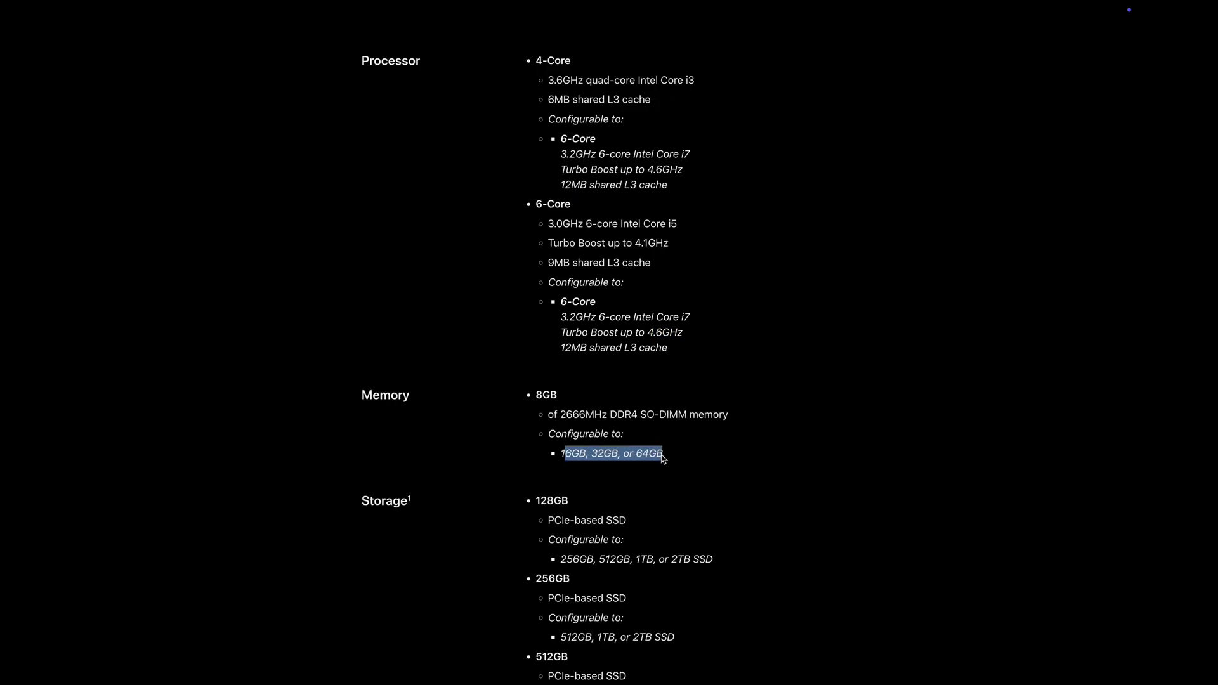
# Review the Mac mini (2018) memory options and Thunderbolt 3 port specification on its specs page
pyautogui.click(685, 481)
pyautogui.scroll(-3, 684, 479)
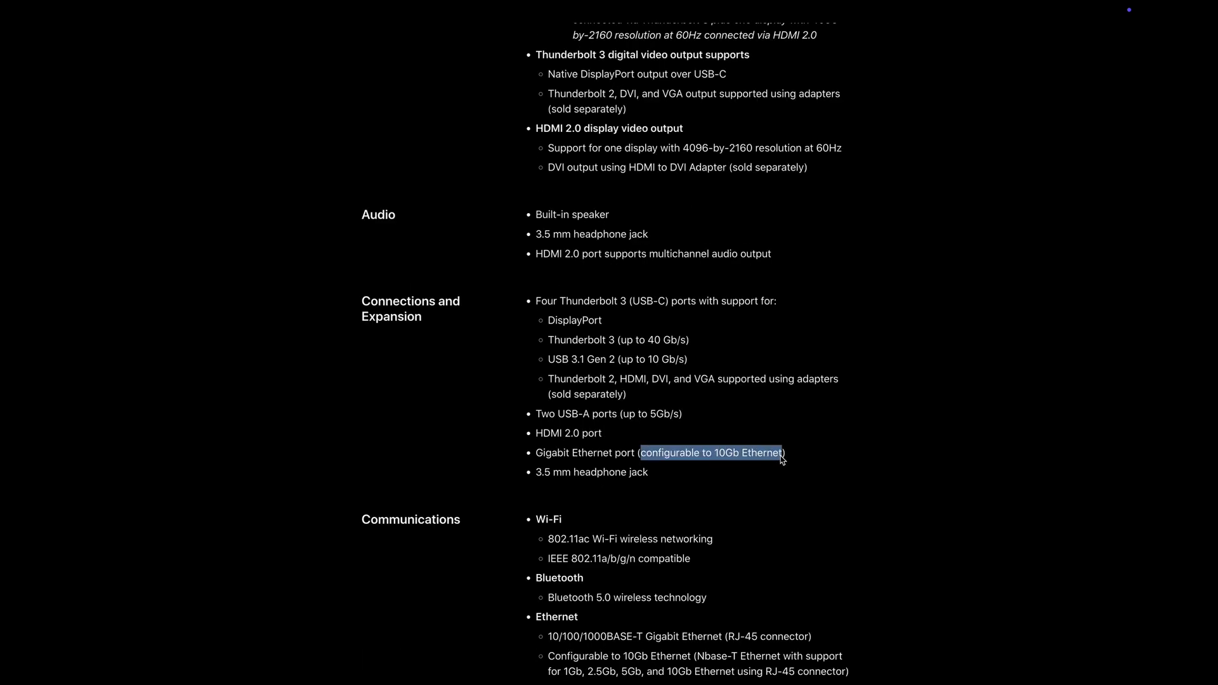
pyautogui.moveTo(536, 301); pyautogui.dragTo(779, 303)
pyautogui.click(762, 330)
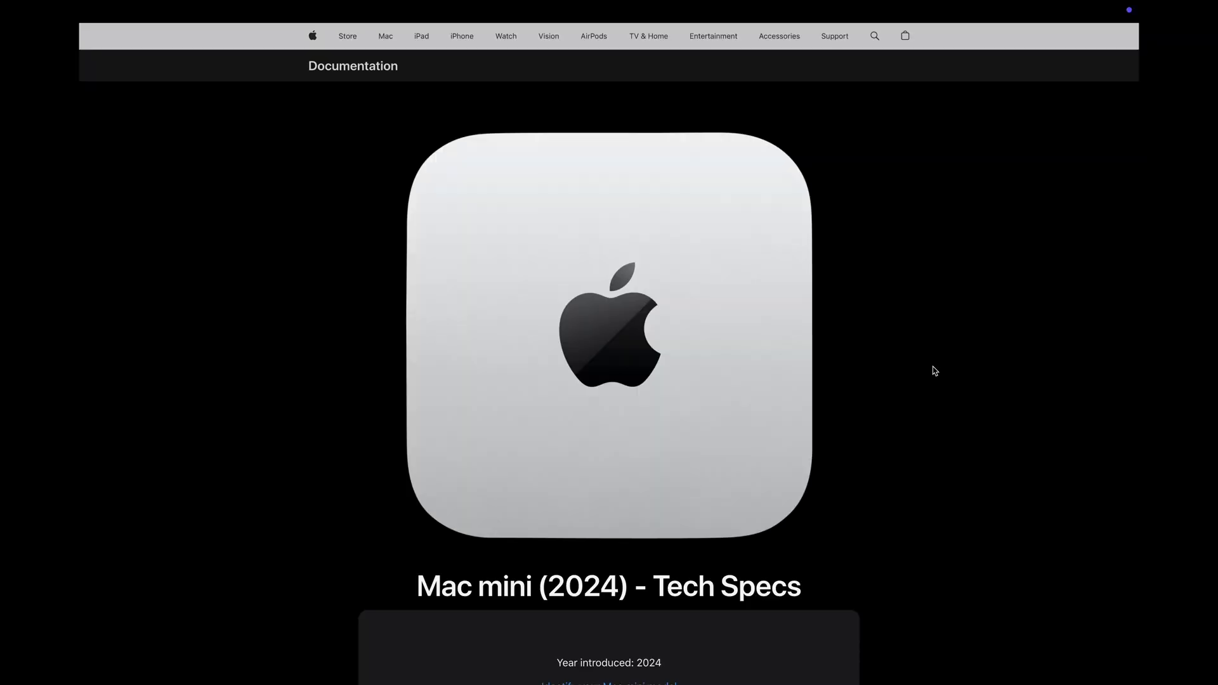
# Review the Mac mini (2024) chip specs, highlighting the 16-core Neural Engine line
pyautogui.scroll(-5, 932, 370)
pyautogui.scroll(-5, 934, 371)
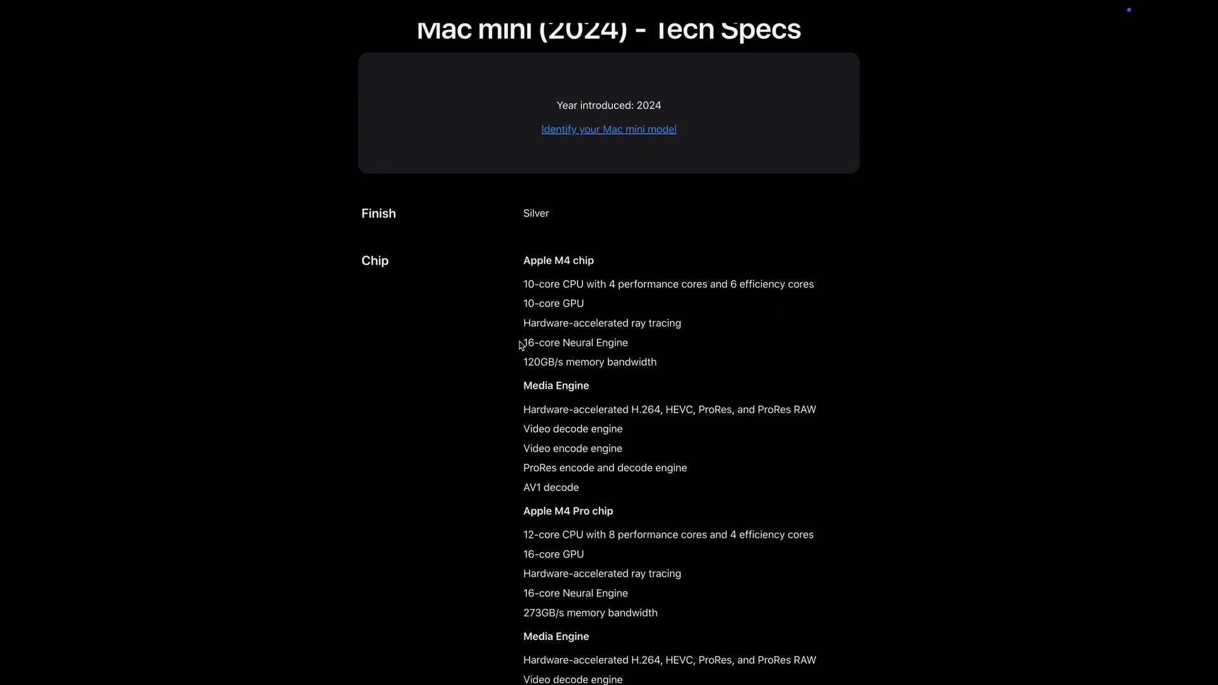
pyautogui.moveTo(524, 345); pyautogui.dragTo(655, 345)
pyautogui.click(678, 350)
# Go through the memory and storage specs and add 10 Gigabit Ethernet to the configuration
pyautogui.scroll(-2, 679, 350)
pyautogui.scroll(-3, 677, 351)
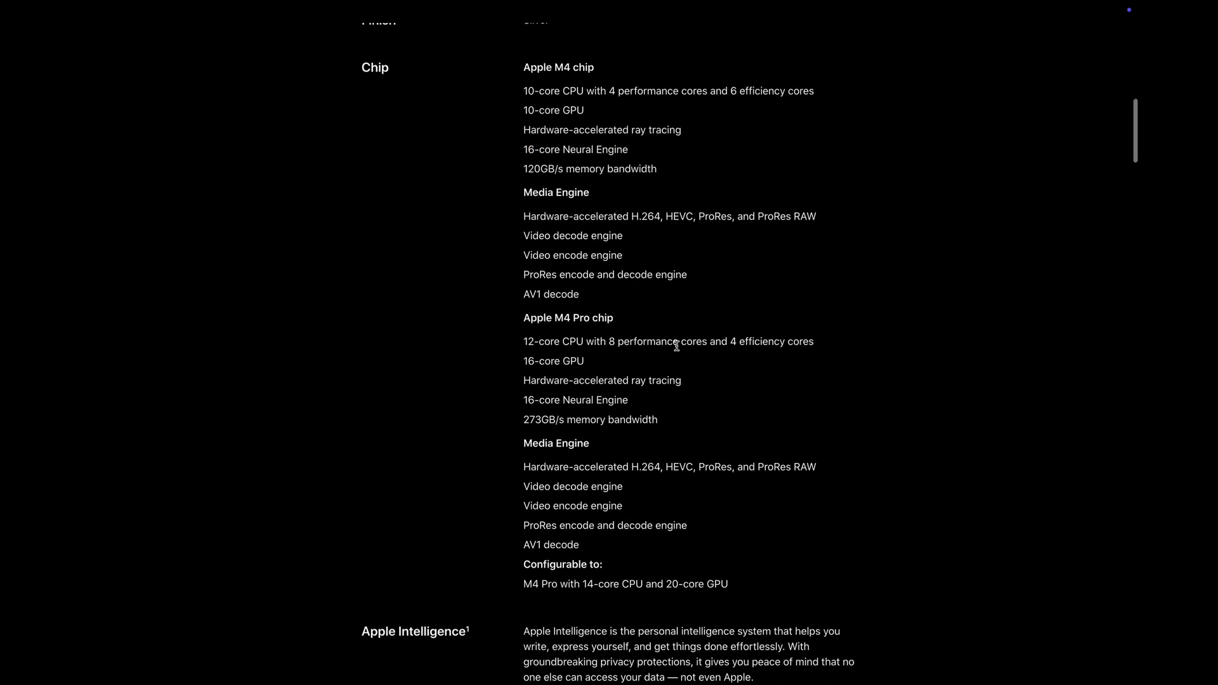
pyautogui.scroll(-6, 834, 324)
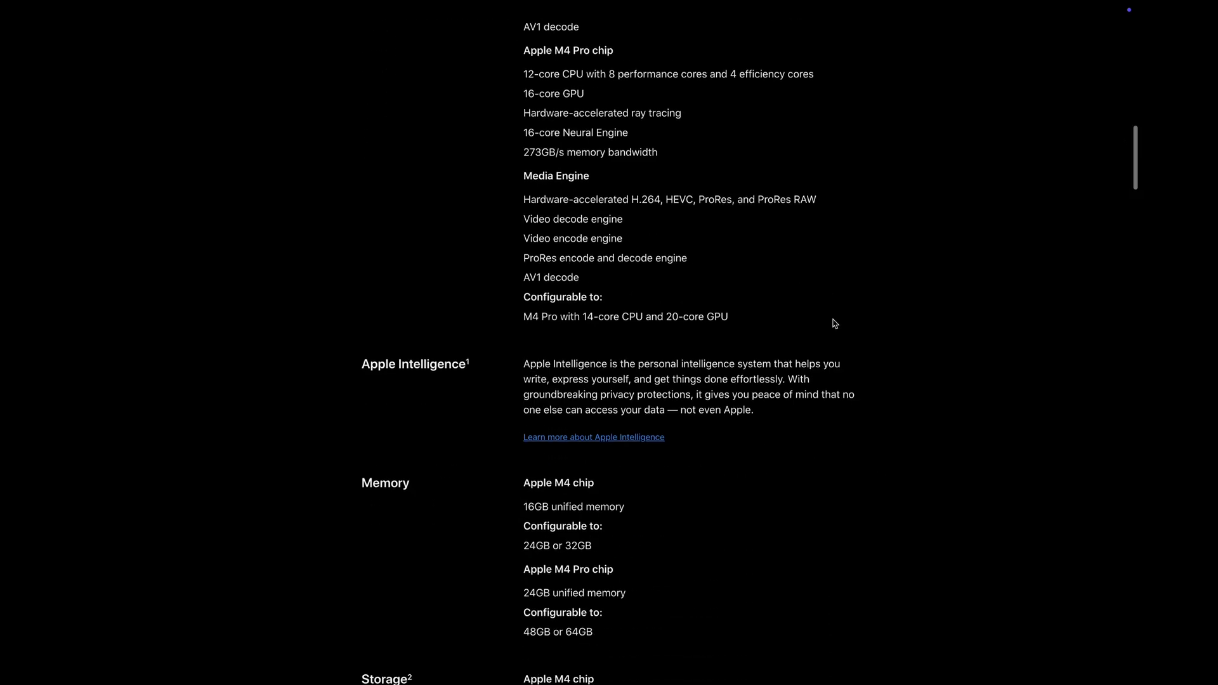
pyautogui.scroll(-1, 834, 324)
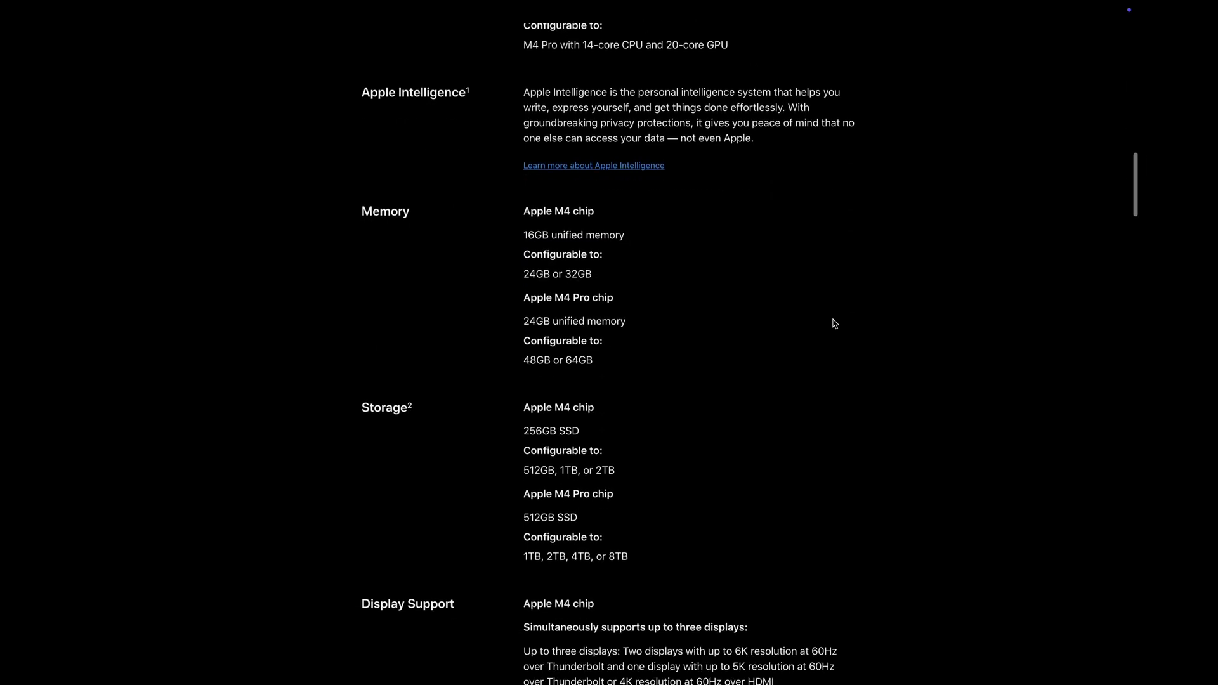
pyautogui.scroll(-1, 834, 323)
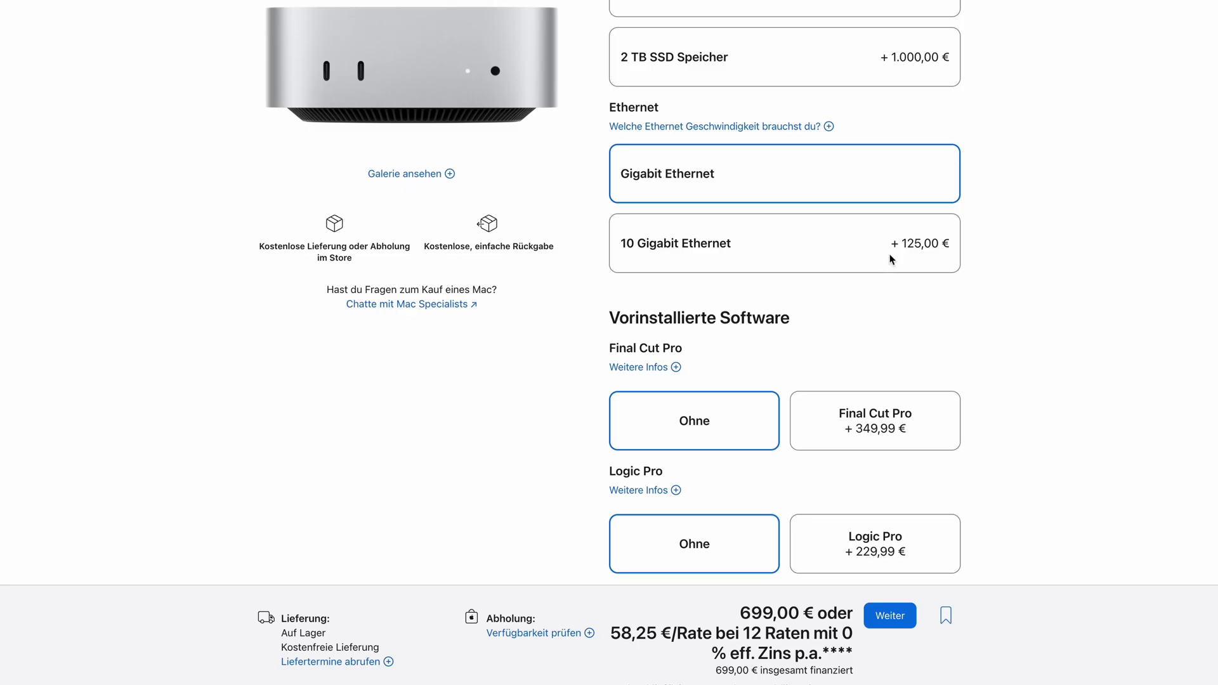
pyautogui.click(889, 254)
pyautogui.scroll(15, 1029, 375)
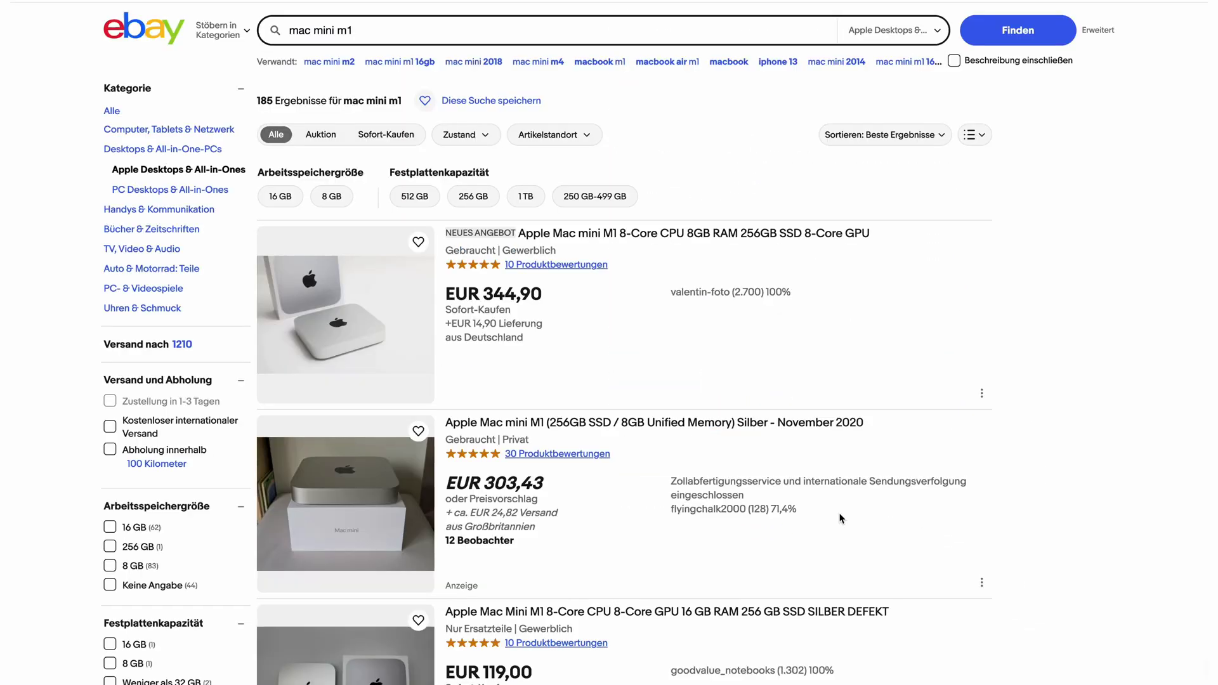
pyautogui.scroll(-9, 975, 369)
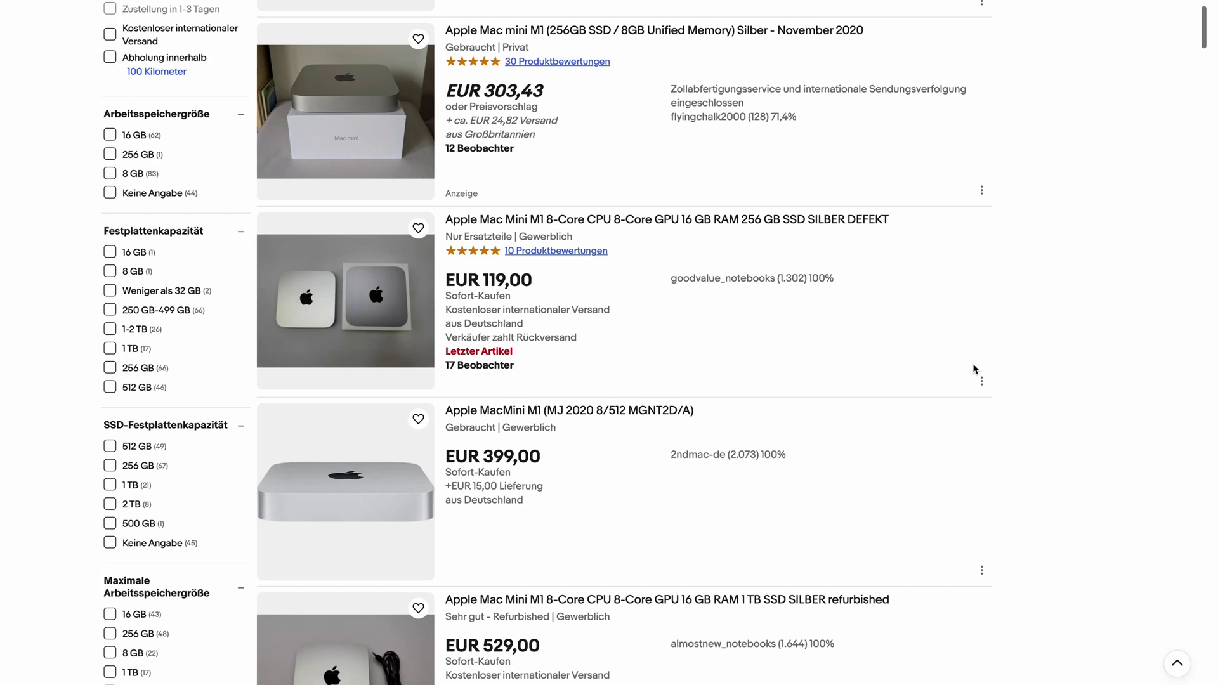
pyautogui.scroll(-2, 976, 369)
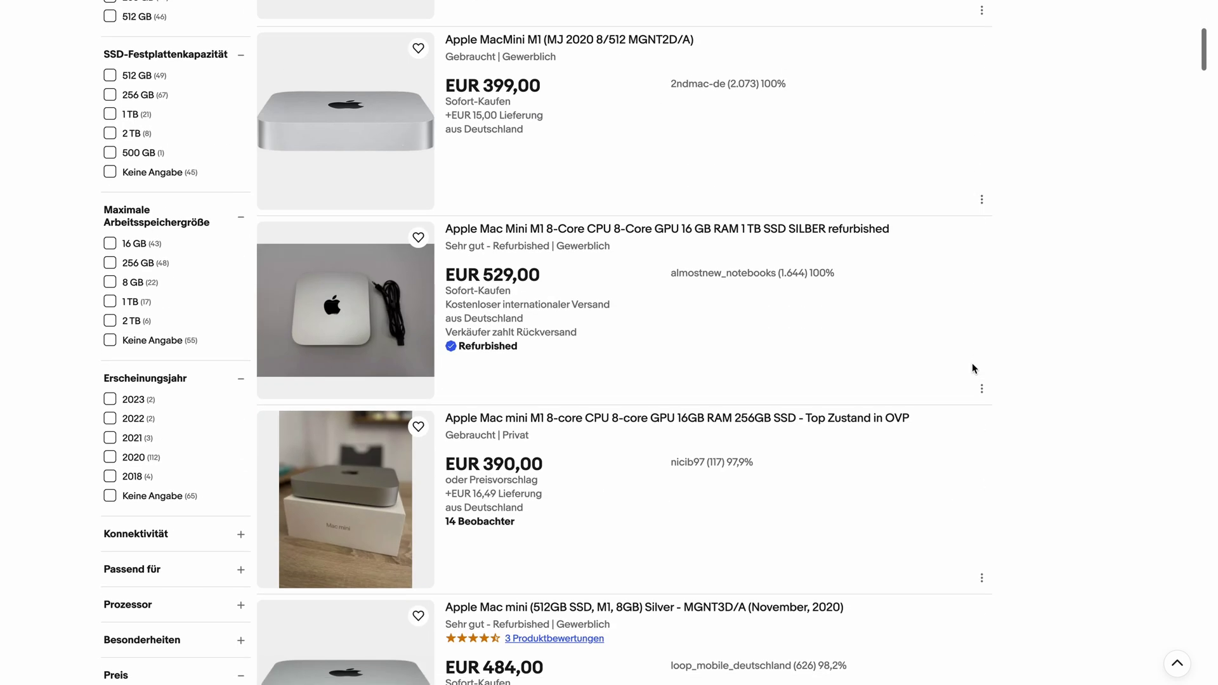
pyautogui.scroll(2, 973, 369)
pyautogui.scroll(-15, 598, 169)
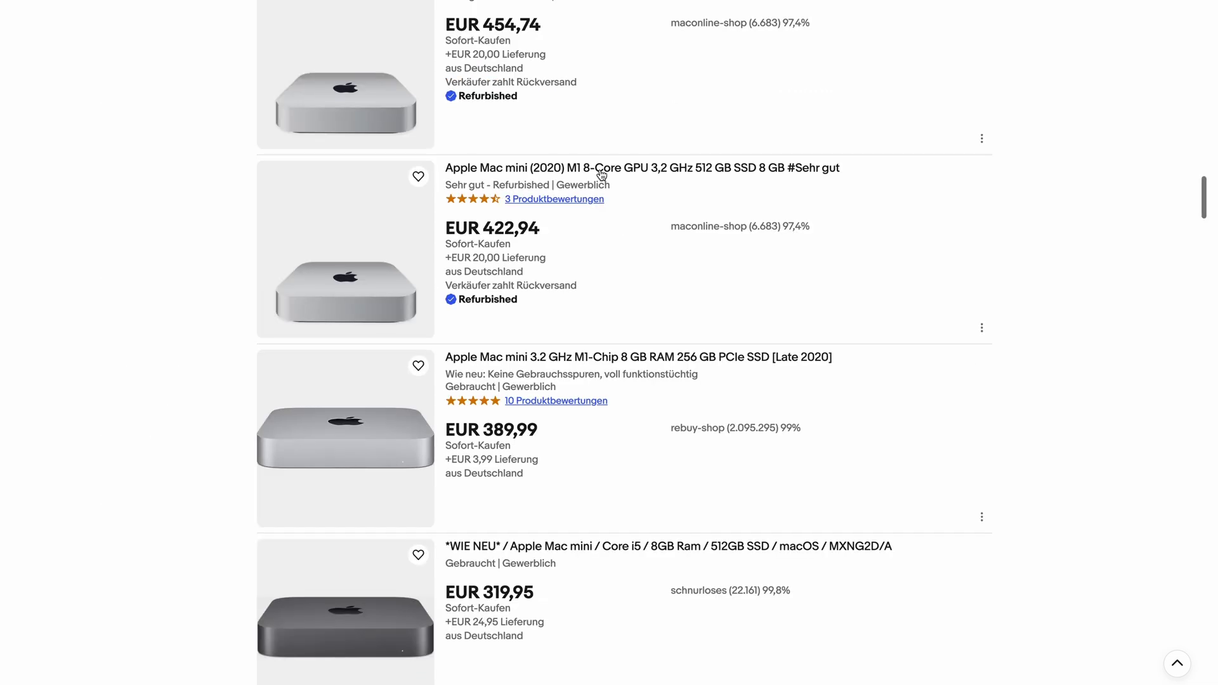
pyautogui.scroll(-3, 600, 170)
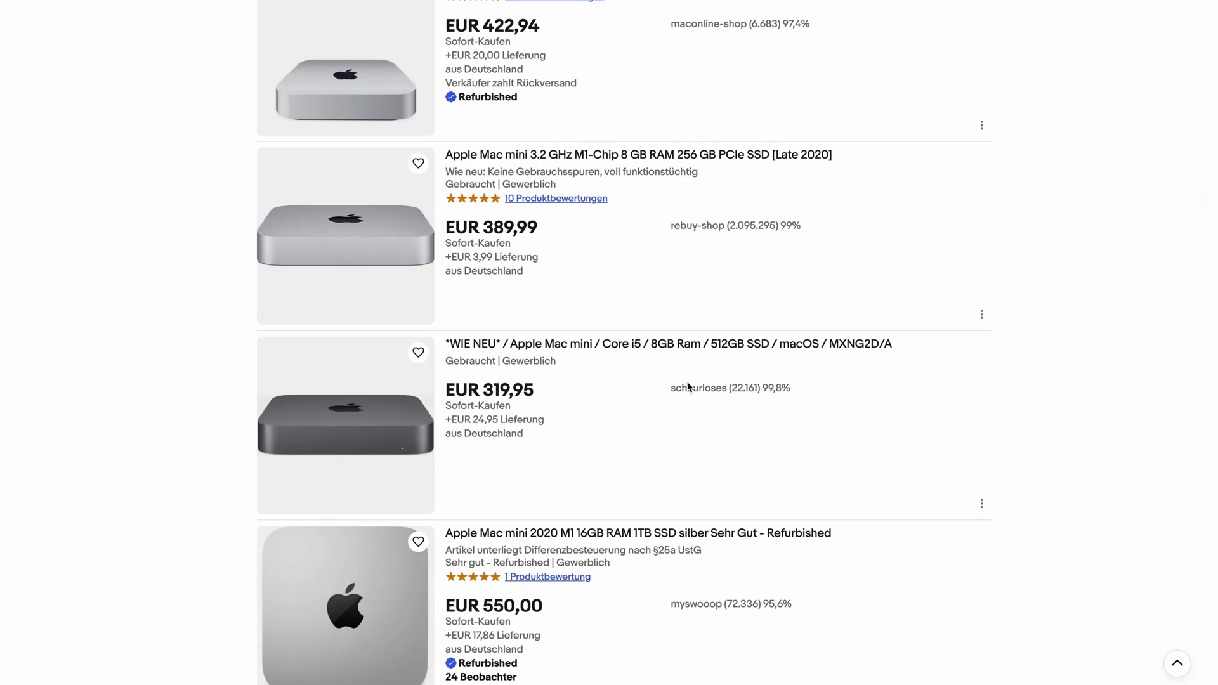